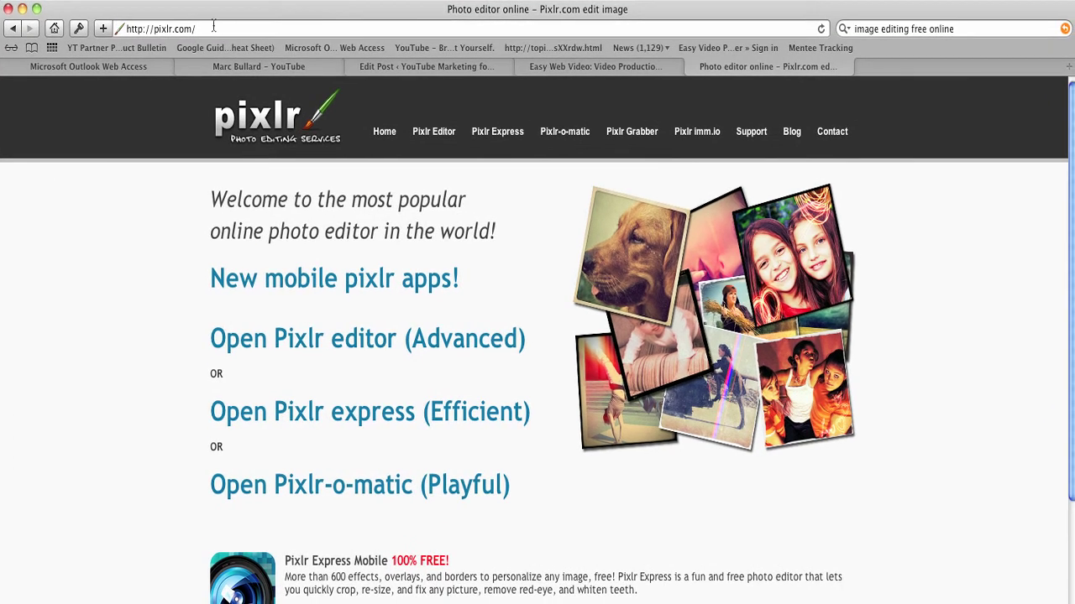
- Launch the advanced Pixlr editor from pixlr.com's 'Open Pixlr editor (Advanced)' option
{"action": "left_click", "coordinate": [214, 28]}
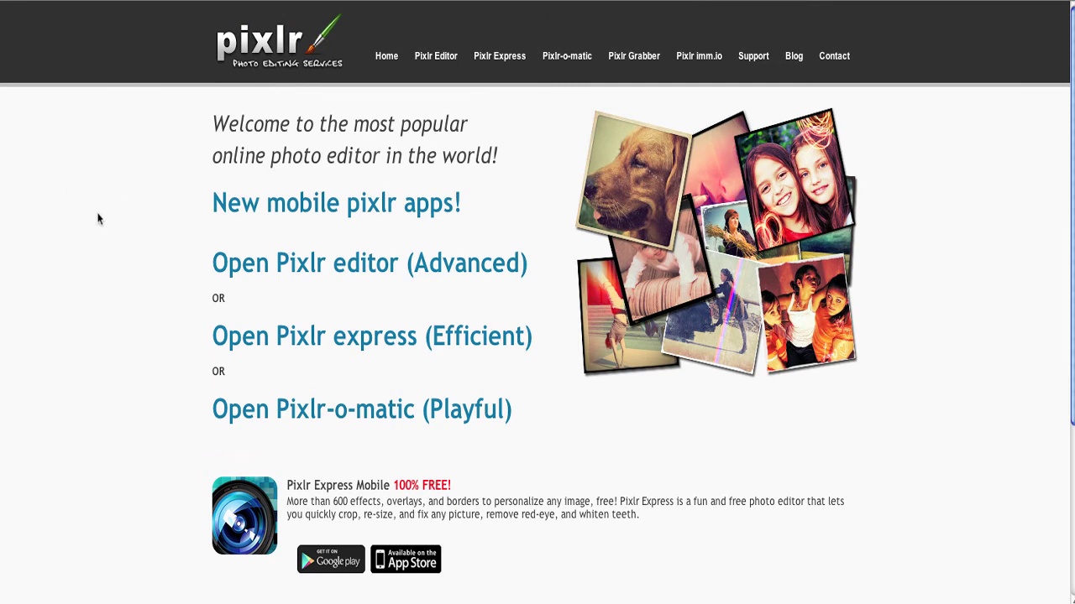
{"action": "triple_click", "coordinate": [357, 208]}
{"action": "triple_click", "coordinate": [408, 264]}
{"action": "left_click", "coordinate": [144, 261]}
{"action": "triple_click", "coordinate": [404, 267]}
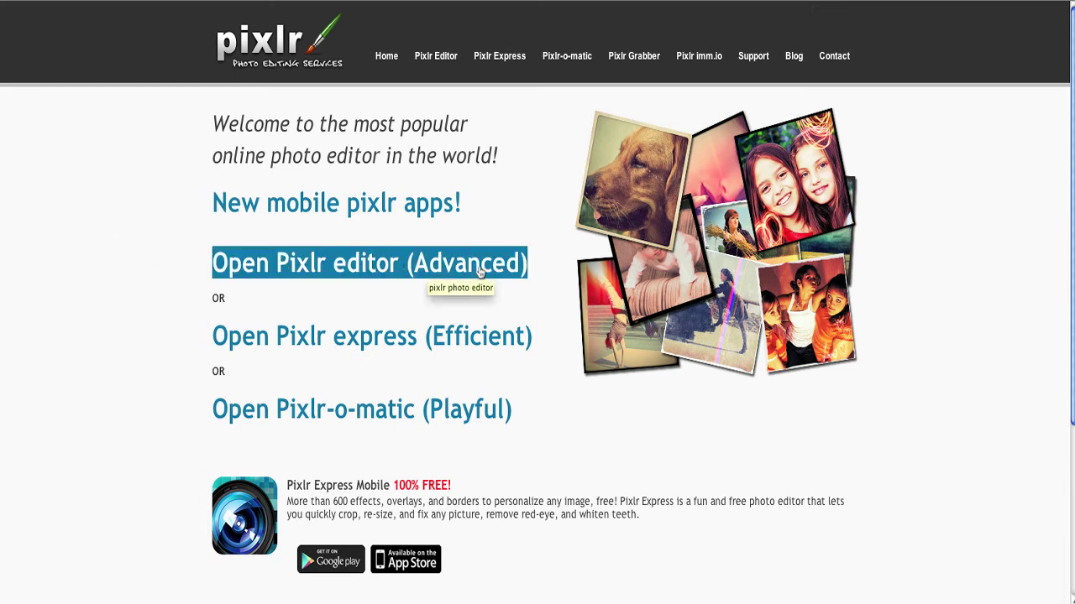
{"action": "triple_click", "coordinate": [407, 336]}
{"action": "triple_click", "coordinate": [433, 267]}
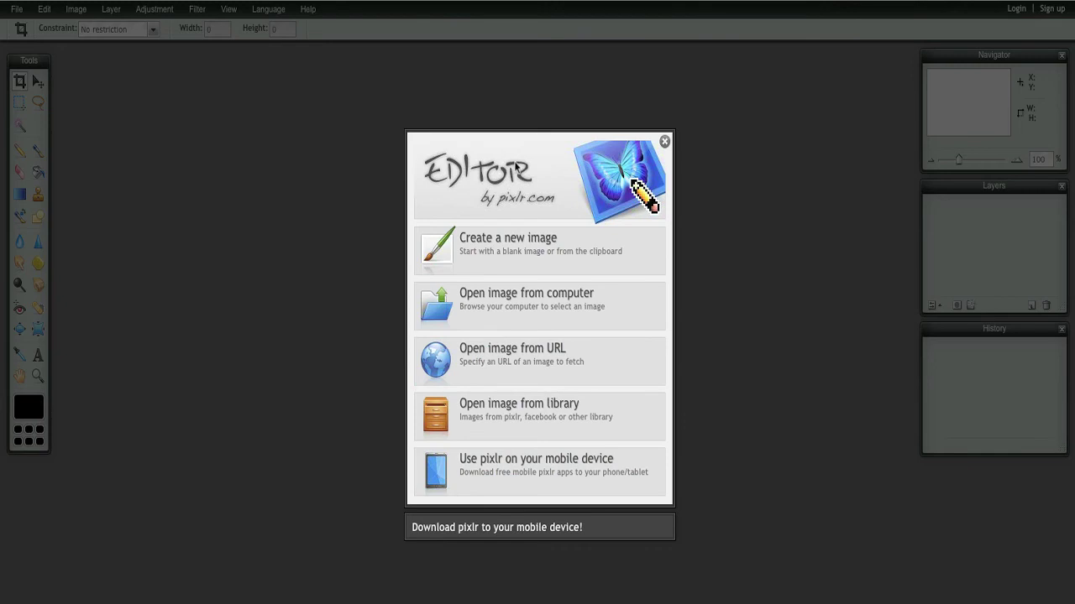
- Open CD-DVDTemplate.jpg from the computer and nudge its window into place with the Move tool
{"action": "left_click", "coordinate": [534, 310]}
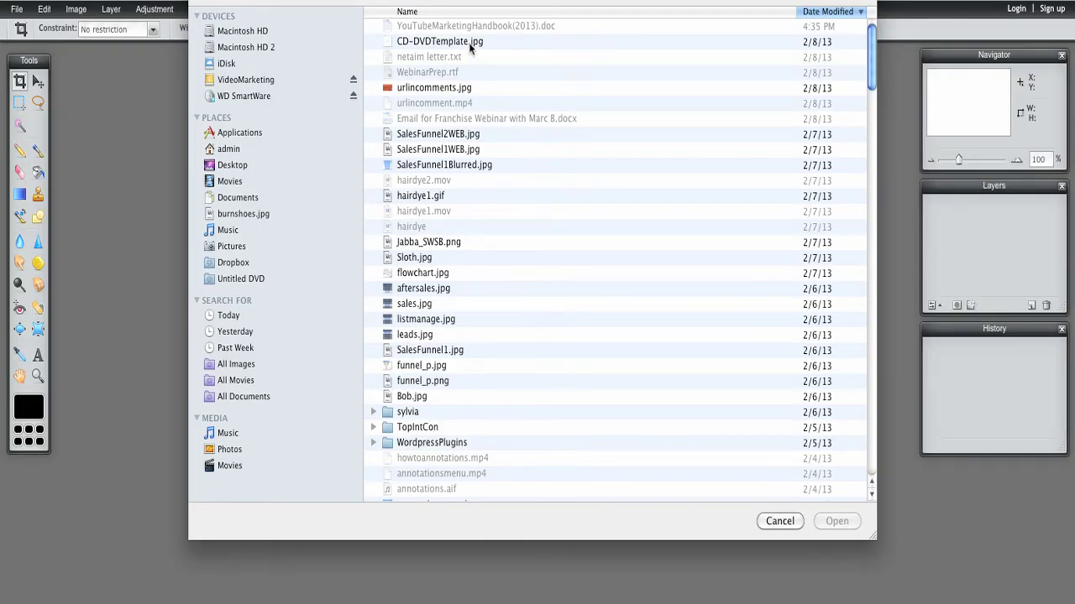
{"action": "left_click", "coordinate": [469, 44]}
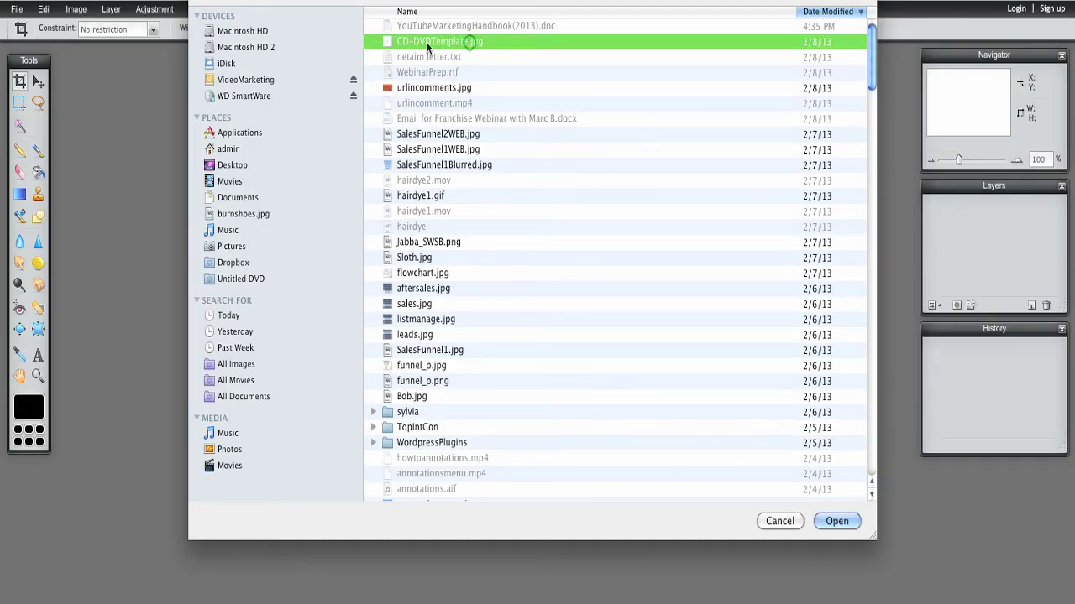
{"action": "left_click", "coordinate": [836, 522]}
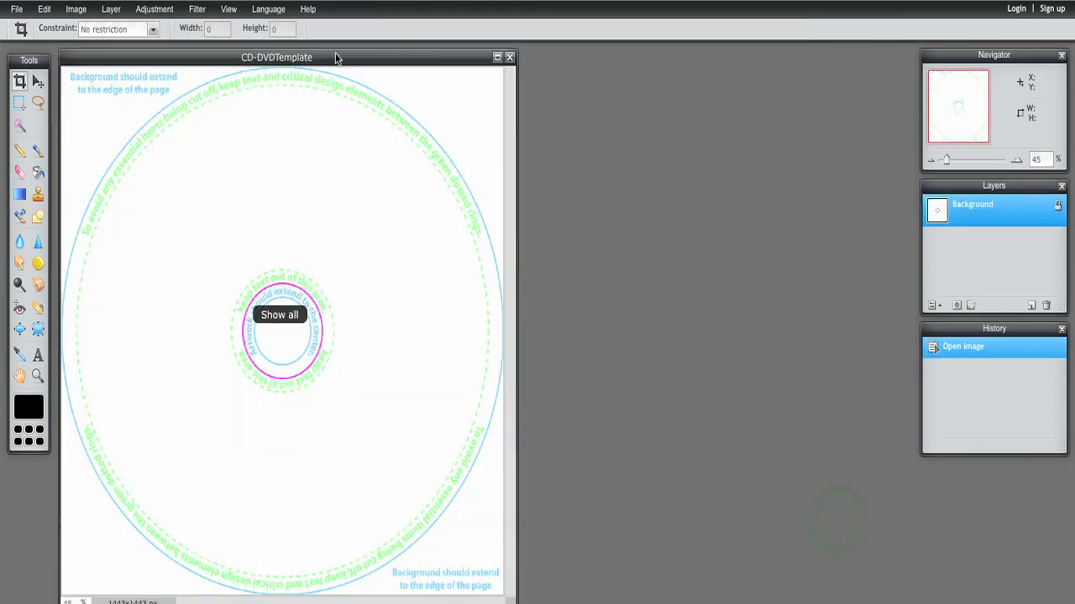
{"action": "left_click_drag", "start_coordinate": [359, 60], "coordinate": [381, 65]}
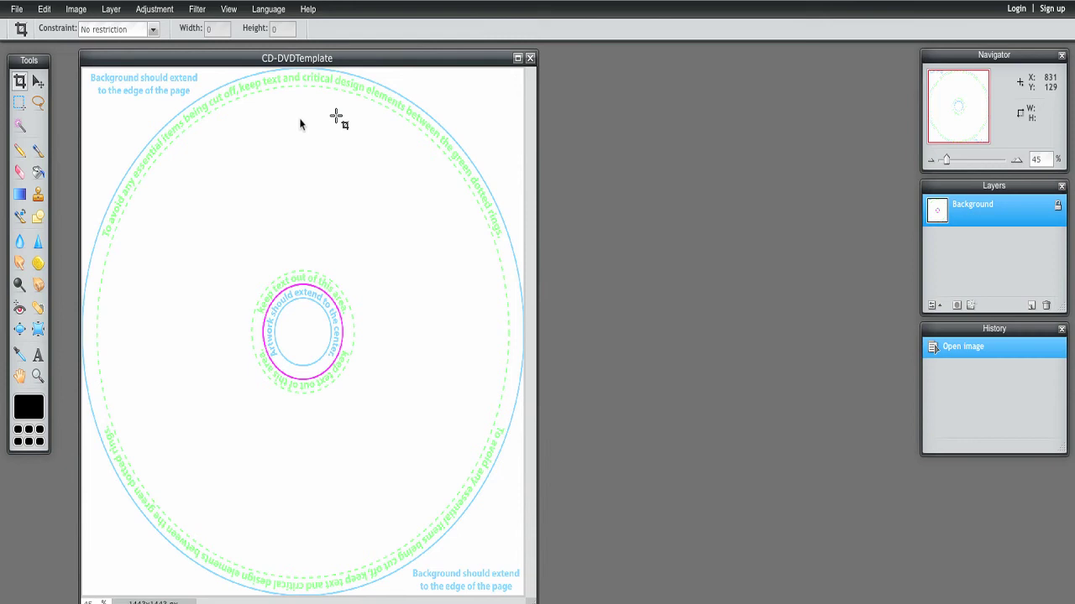
{"action": "left_click", "coordinate": [38, 84]}
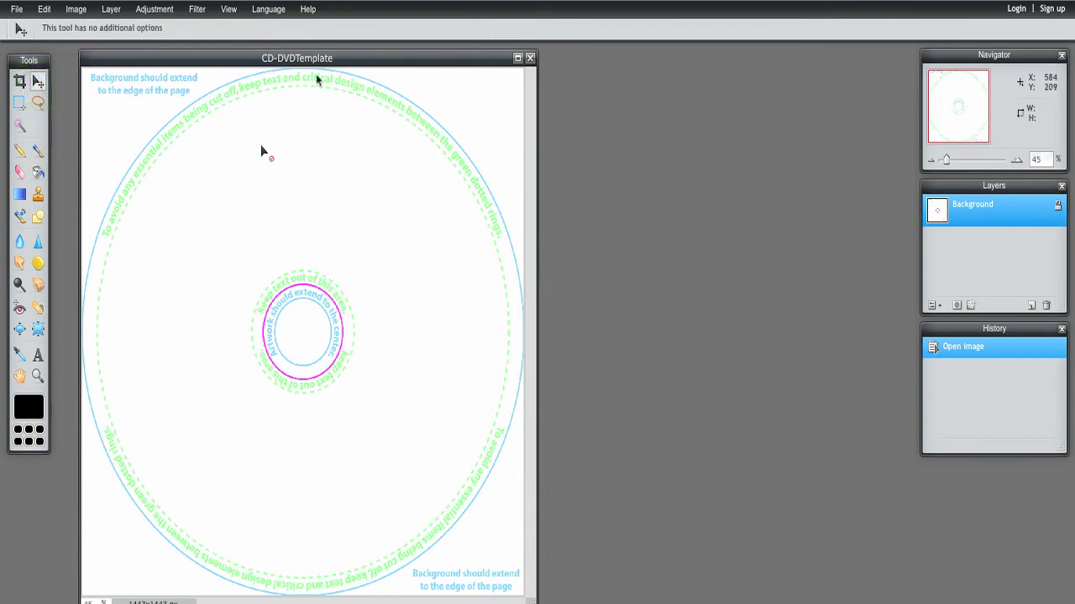
{"action": "left_click_drag", "start_coordinate": [414, 58], "coordinate": [419, 57]}
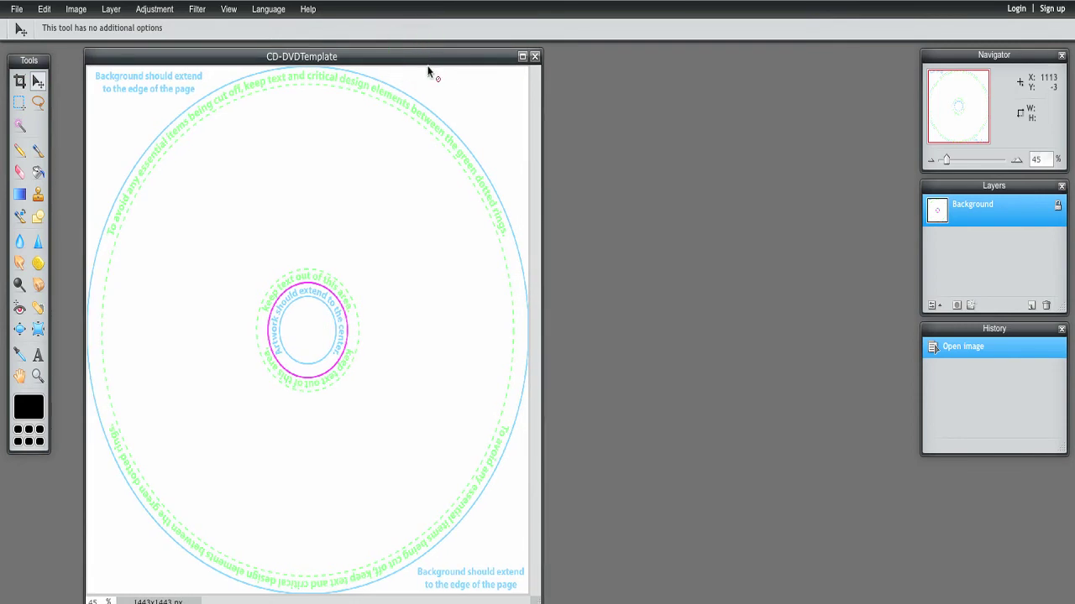
- Cancel the first empty text box and start a fresh text layer on the upper disc
{"action": "left_click", "coordinate": [38, 356]}
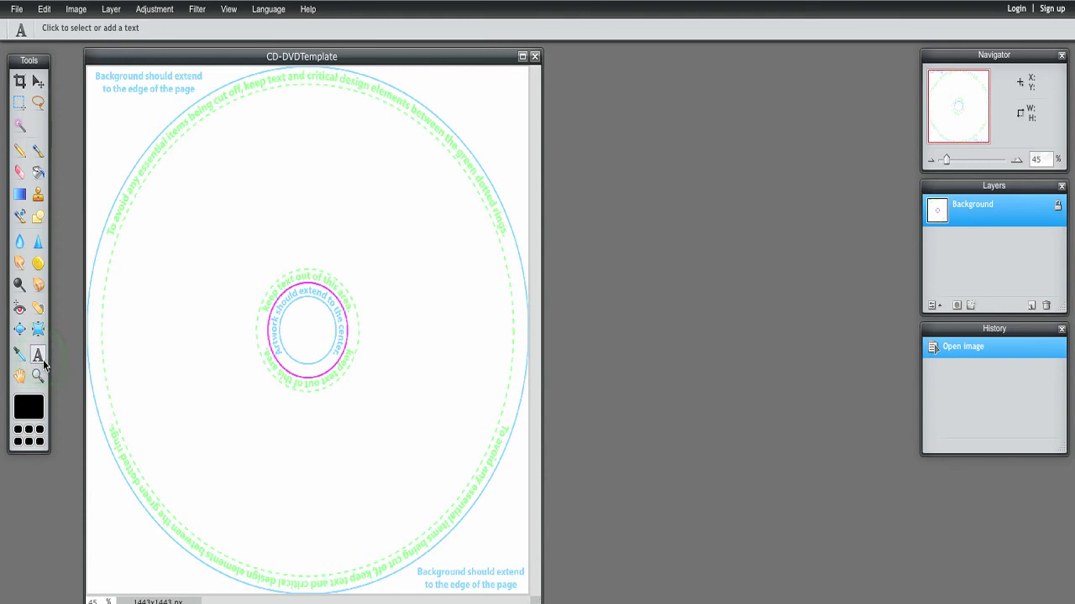
{"action": "left_click", "coordinate": [39, 356]}
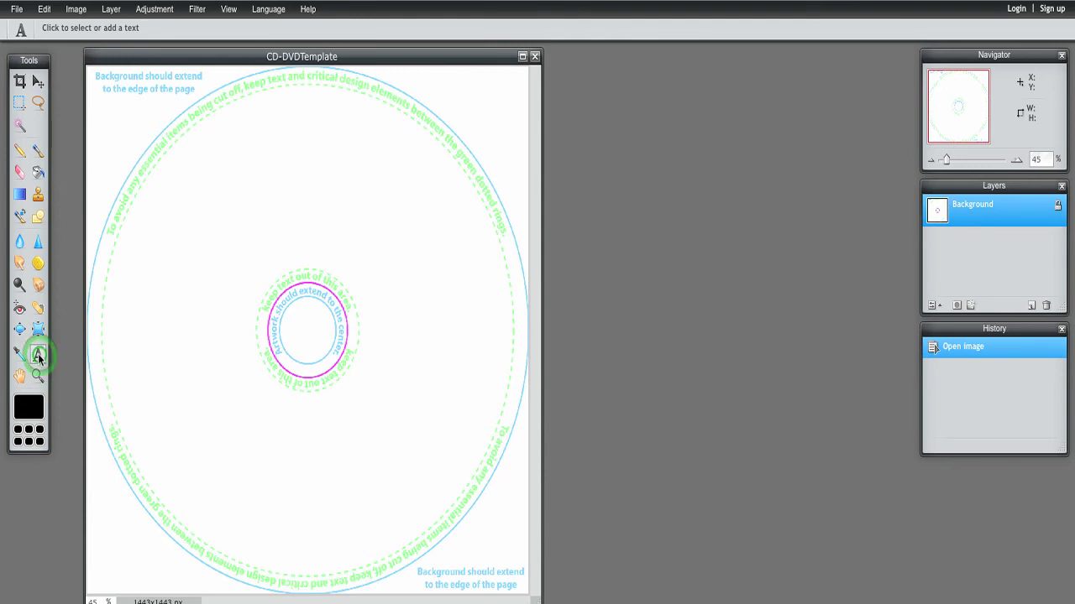
{"action": "left_click", "coordinate": [251, 160]}
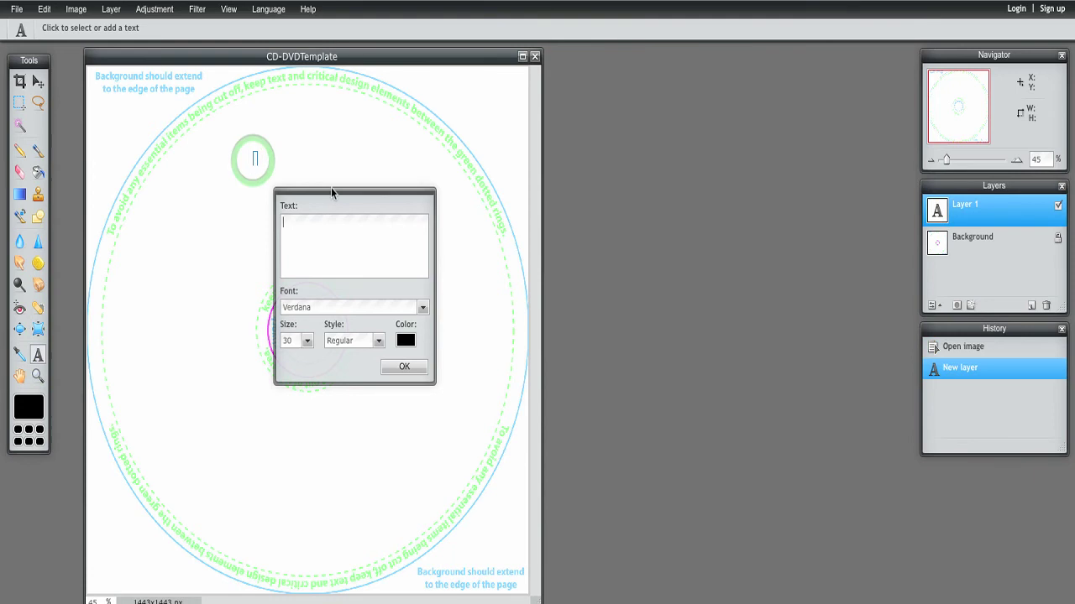
{"action": "left_click_drag", "start_coordinate": [331, 193], "coordinate": [355, 150]}
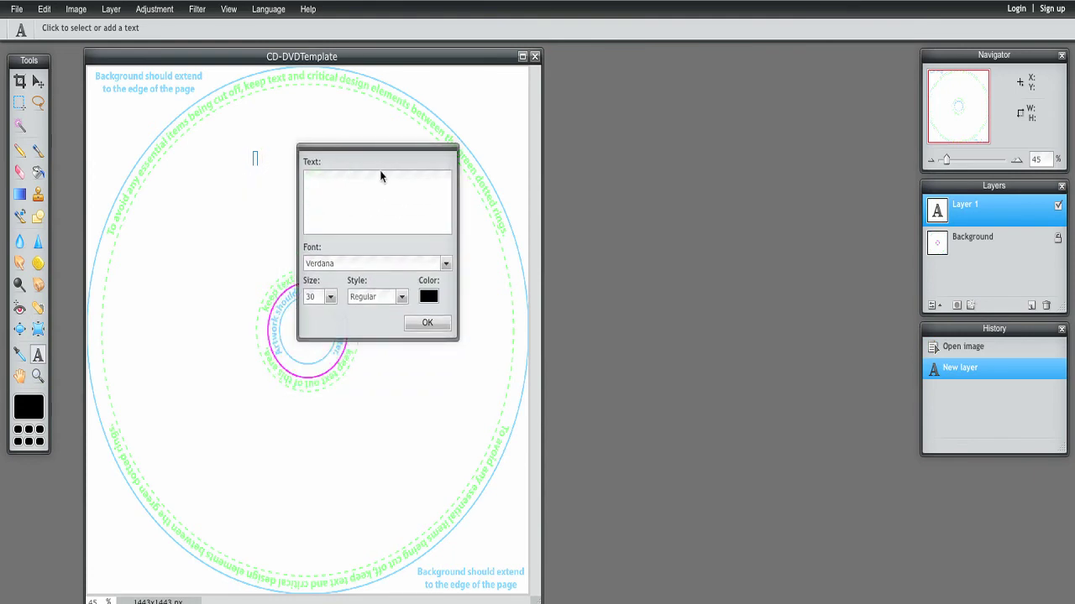
{"action": "key", "text": "b"}
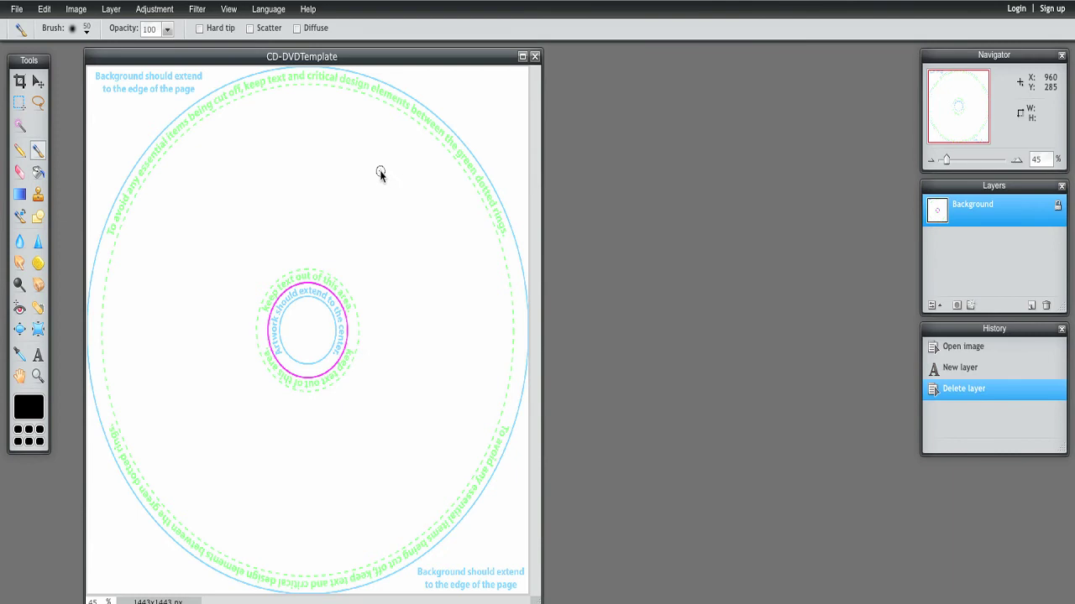
{"action": "left_click", "coordinate": [38, 355]}
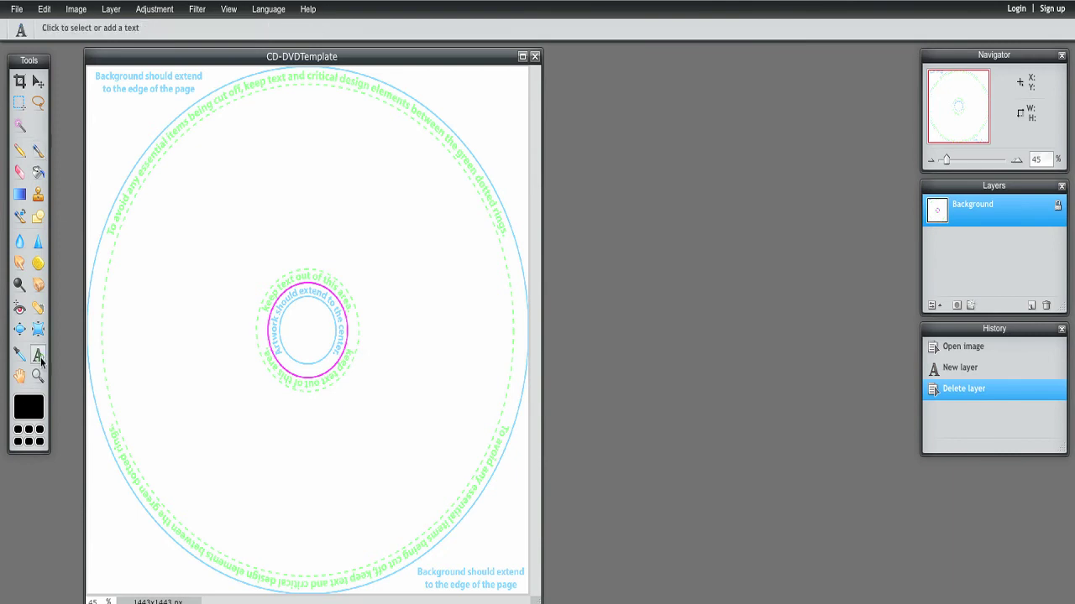
{"action": "left_click", "coordinate": [232, 202]}
- Enter the title text and set it to Adobe Caslon Pro Bold in strong blue
{"action": "left_click", "coordinate": [288, 262]}
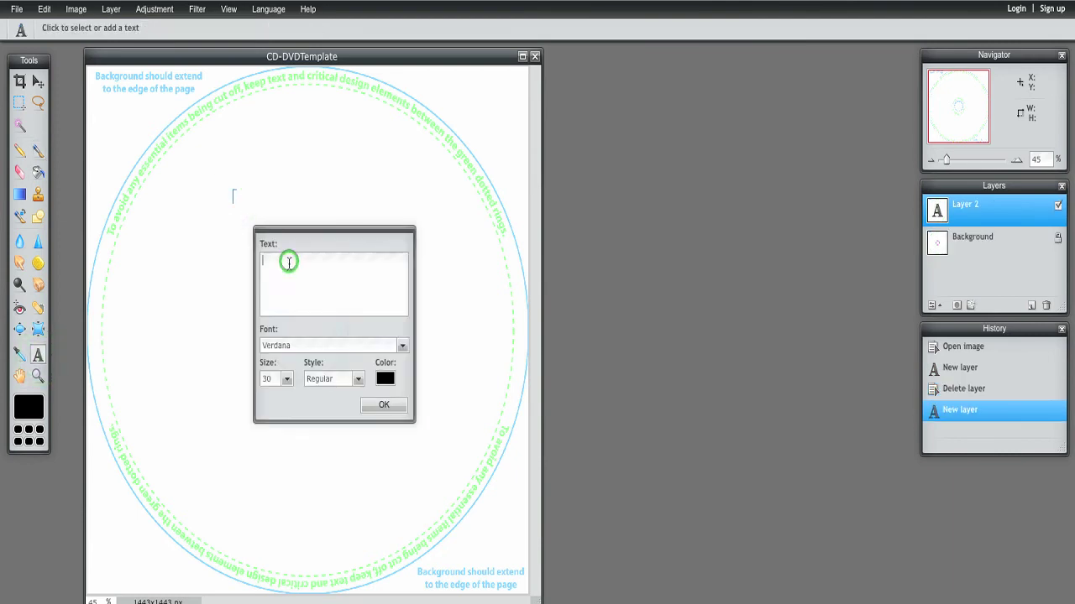
{"action": "type", "text": "Billy Bob's CD"}
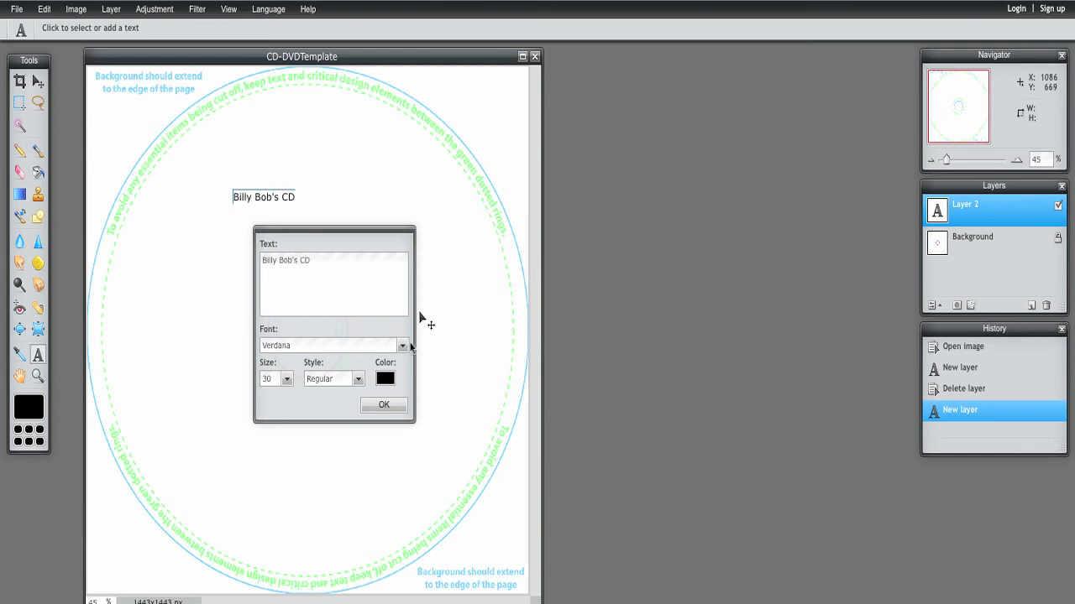
{"action": "left_click", "coordinate": [402, 346]}
{"action": "left_click", "coordinate": [336, 409]}
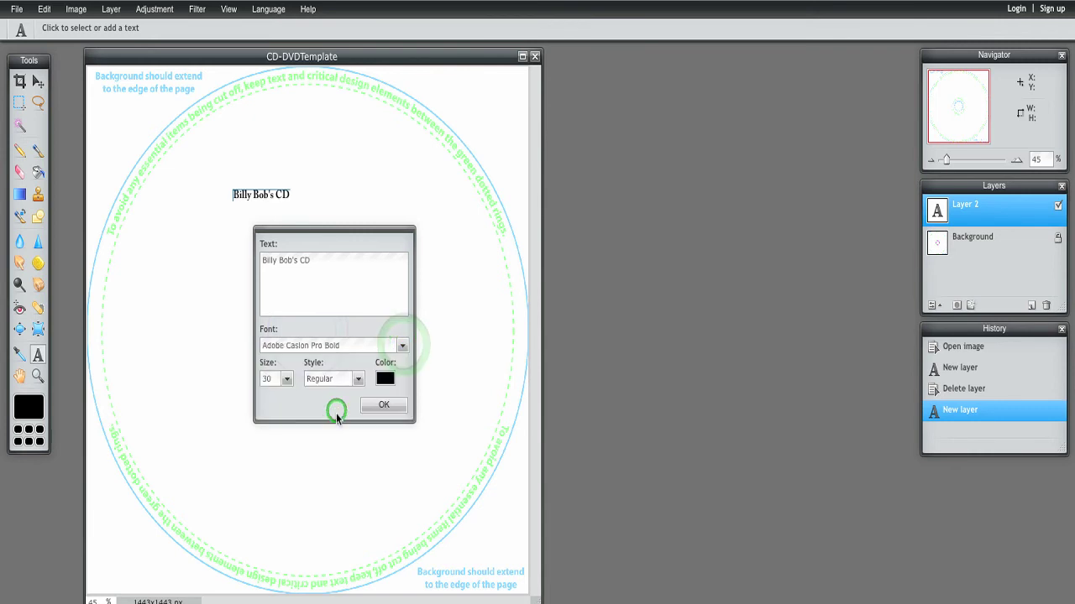
{"action": "left_click", "coordinate": [385, 378]}
{"action": "left_click", "coordinate": [401, 333]}
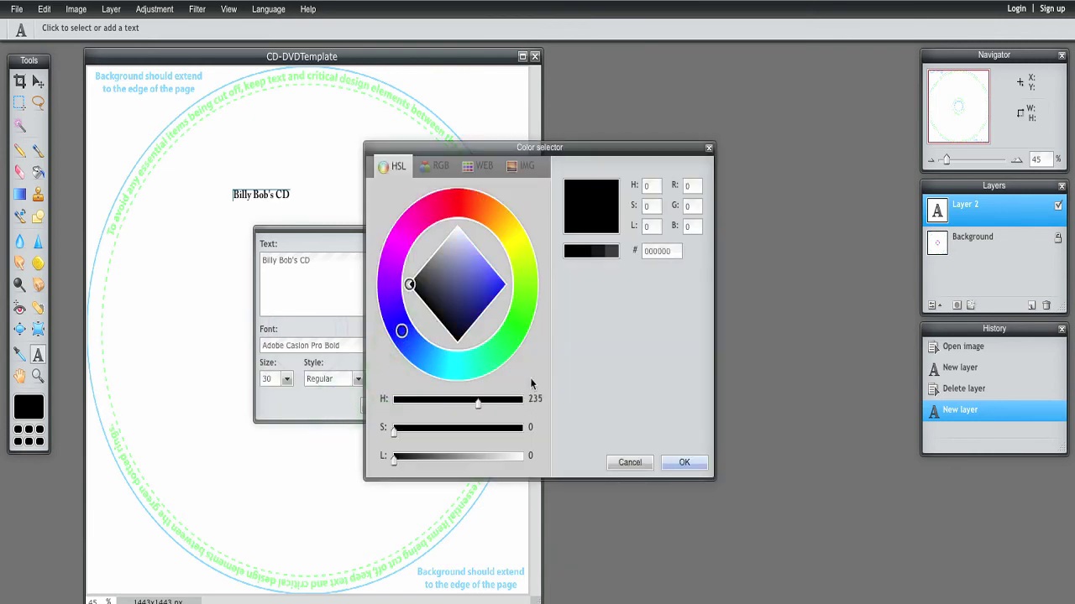
{"action": "left_click", "coordinate": [490, 296]}
{"action": "left_click", "coordinate": [682, 462]}
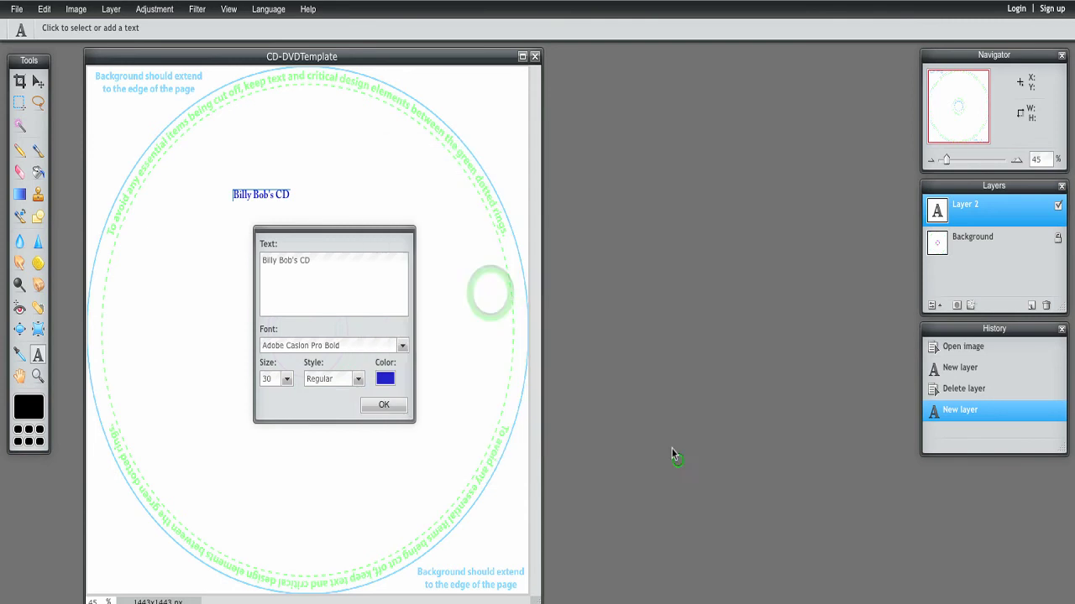
- Make the title size 94 and Bold, then commit it to the label
{"action": "left_click", "coordinate": [287, 379]}
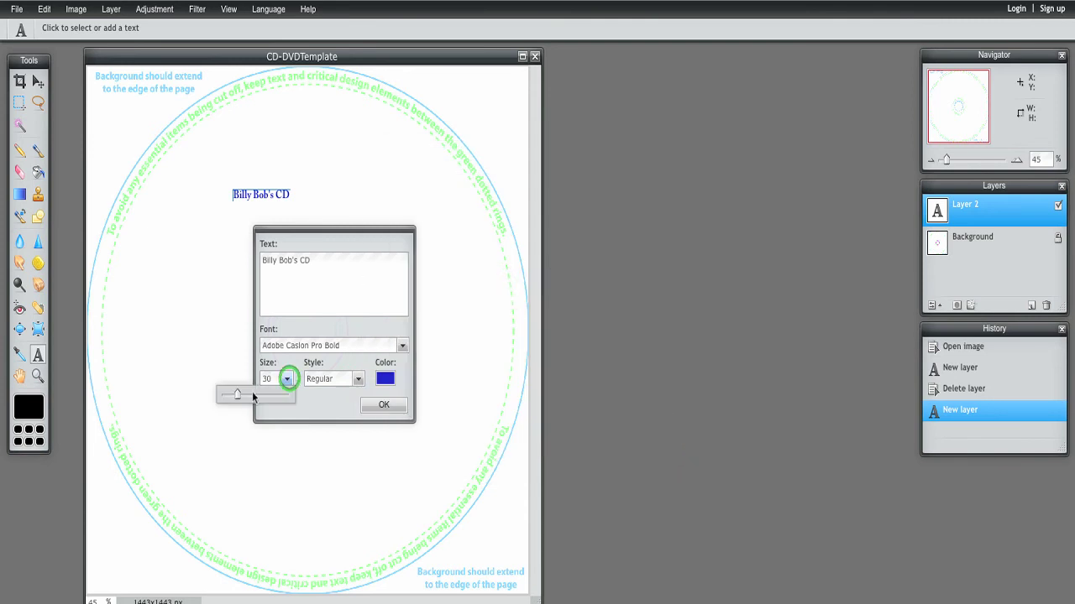
{"action": "left_click_drag", "start_coordinate": [240, 393], "coordinate": [269, 394]}
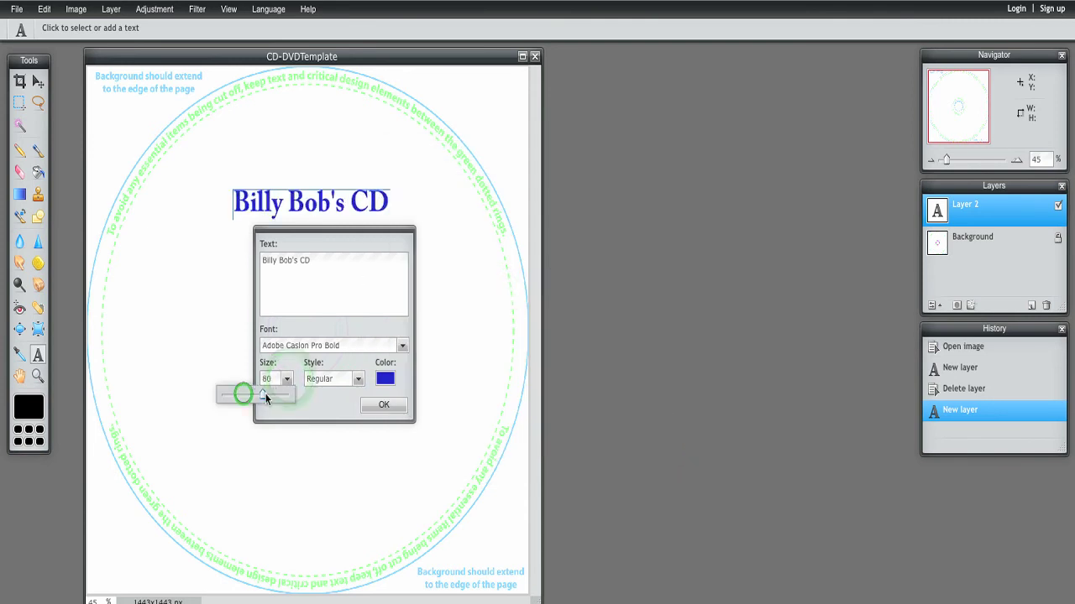
{"action": "left_click", "coordinate": [358, 380]}
{"action": "left_click", "coordinate": [340, 409]}
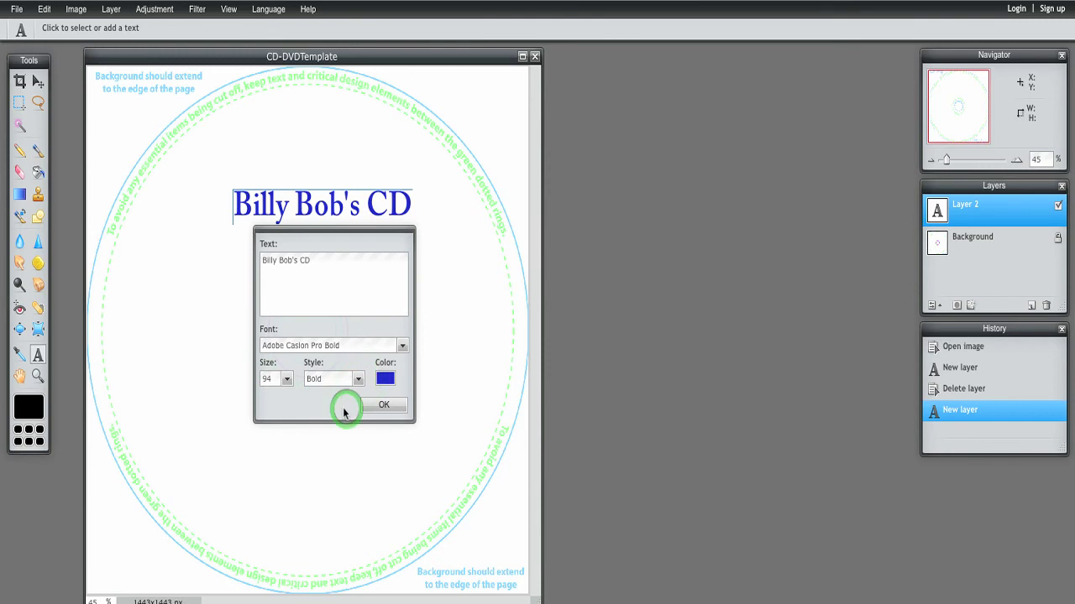
{"action": "left_click", "coordinate": [380, 407]}
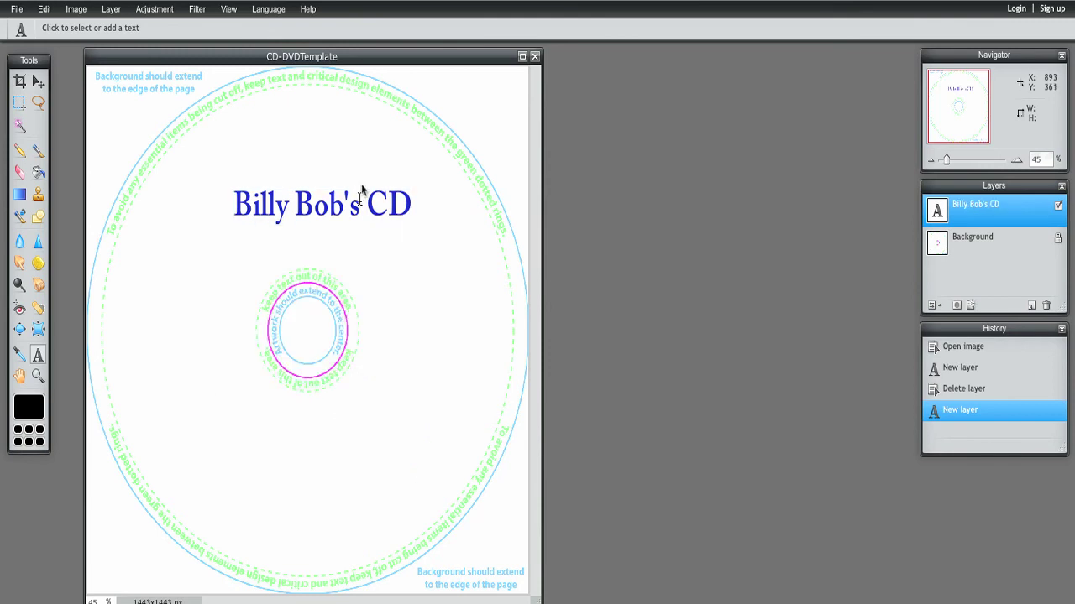
{"action": "left_click", "coordinate": [39, 82]}
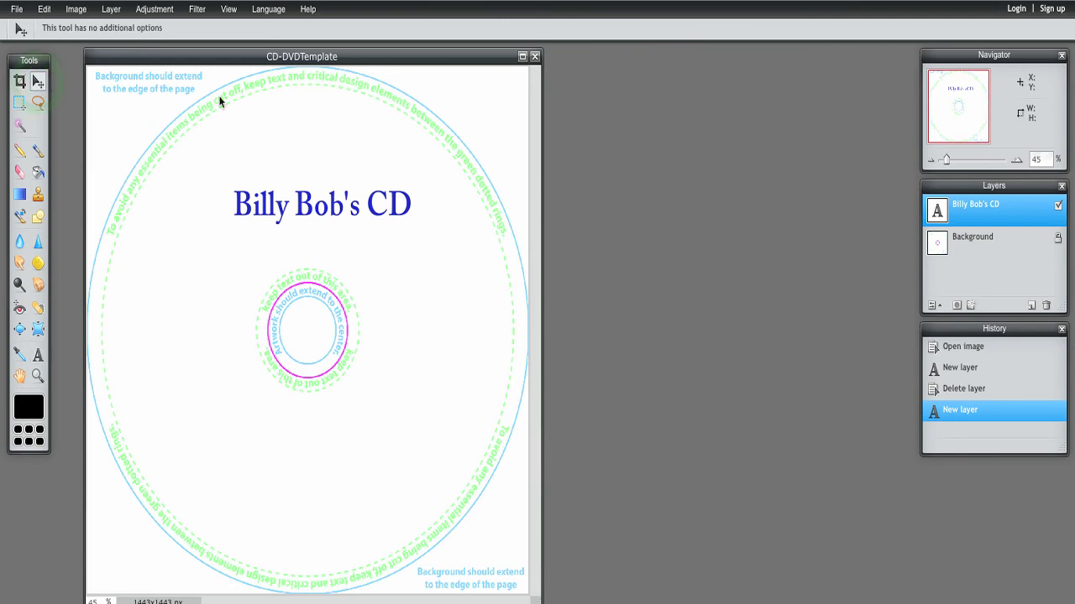
- Drag the Billy Bob's CD title up and slightly left on the disc
{"action": "left_click_drag", "start_coordinate": [311, 214], "coordinate": [300, 191]}
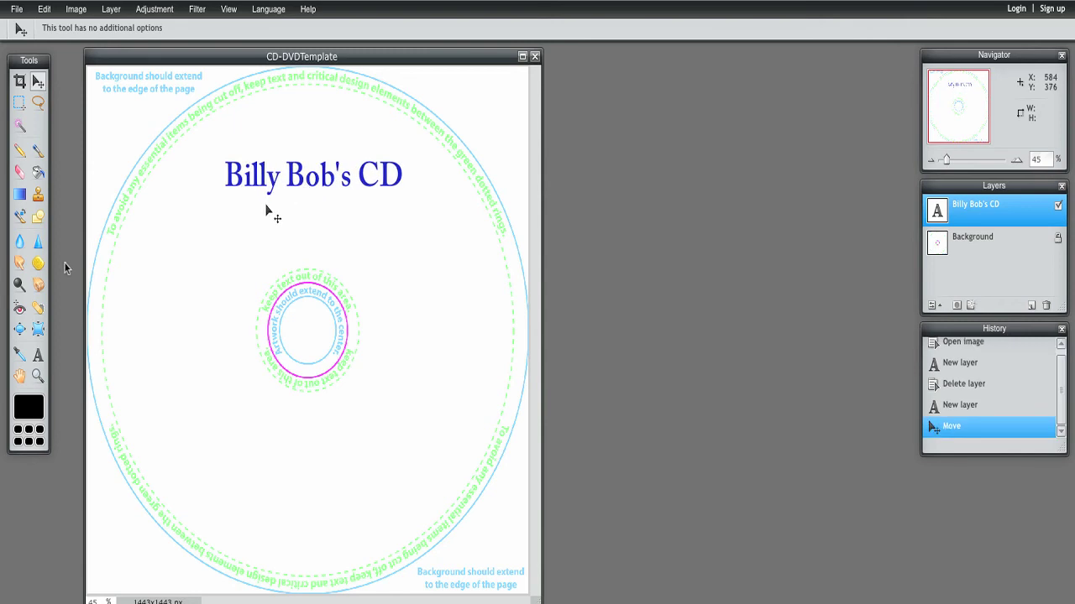
{"action": "left_click", "coordinate": [38, 356]}
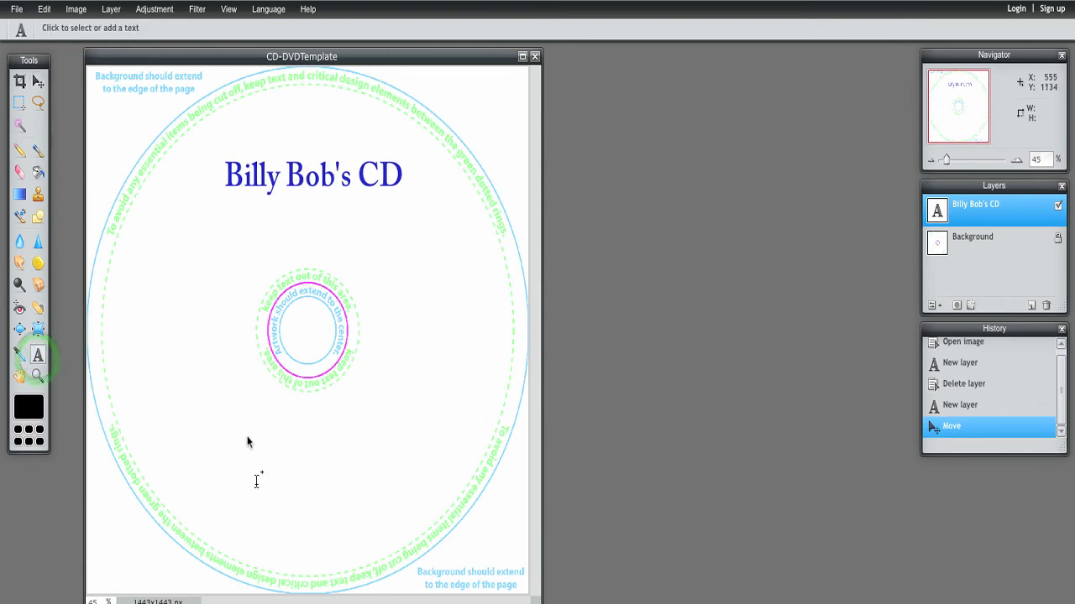
{"action": "left_click", "coordinate": [40, 357]}
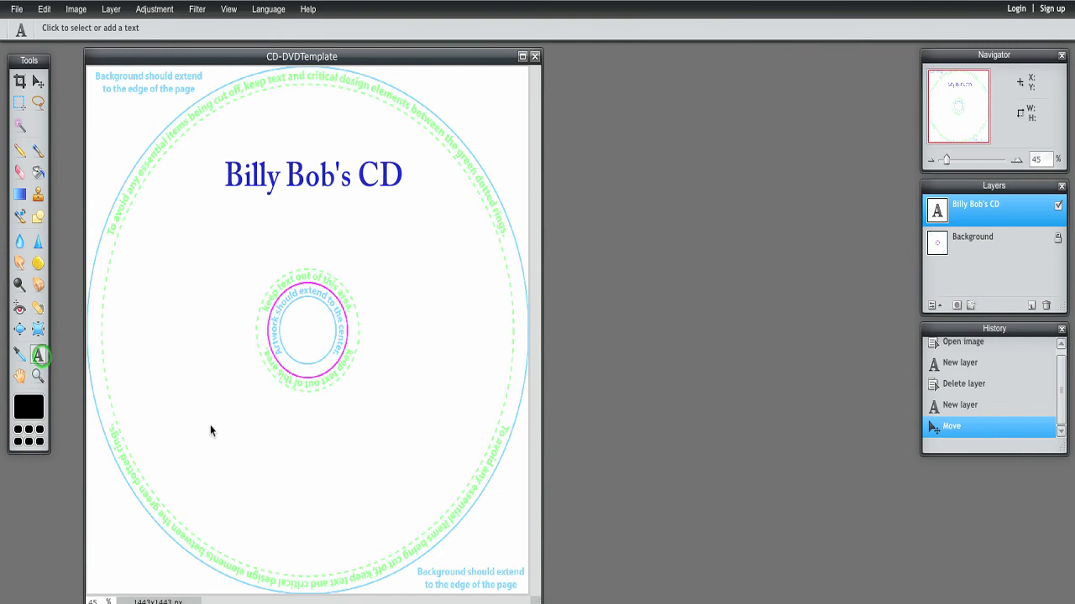
- Add black 'Part 2' text on the lower disc and drag it down below the centre hole
{"action": "left_click", "coordinate": [266, 464]}
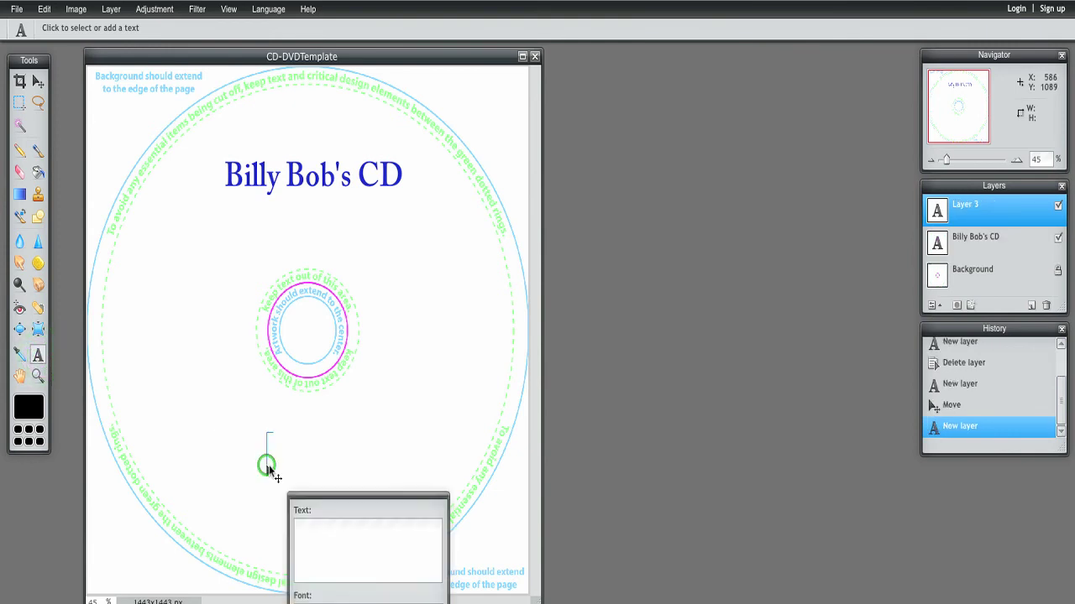
{"action": "left_click", "coordinate": [335, 495]}
{"action": "left_click_drag", "start_coordinate": [387, 431], "coordinate": [404, 375]}
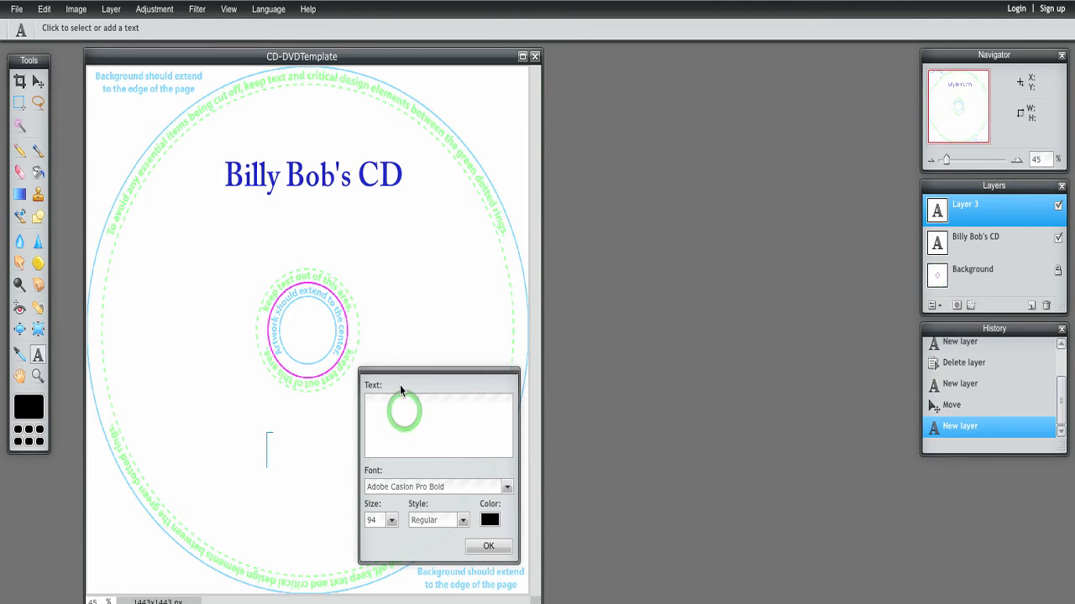
{"action": "type", "text": "Part 2"}
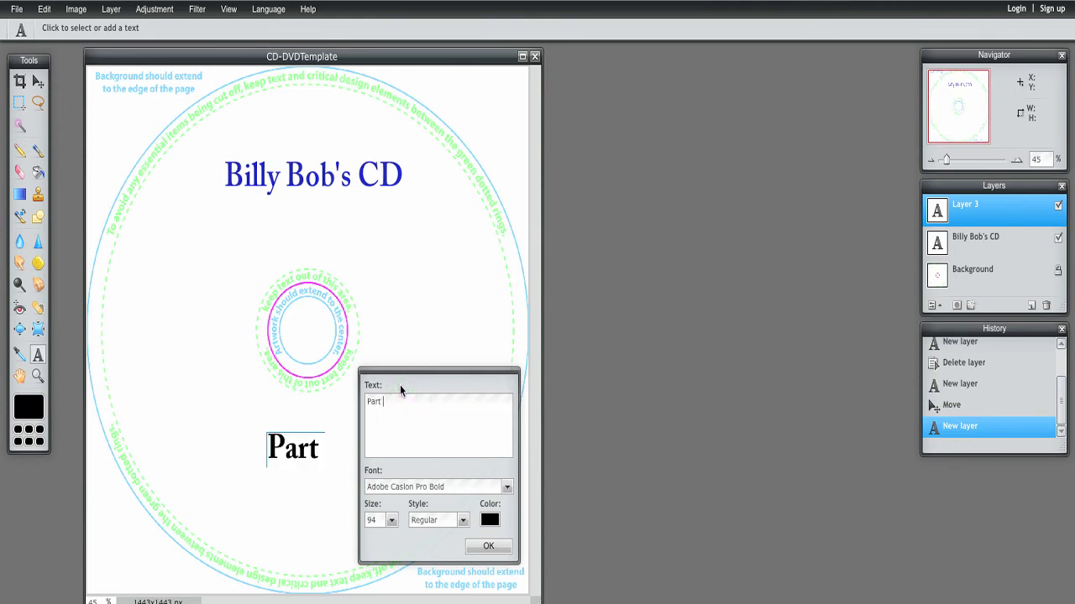
{"action": "left_click", "coordinate": [488, 547]}
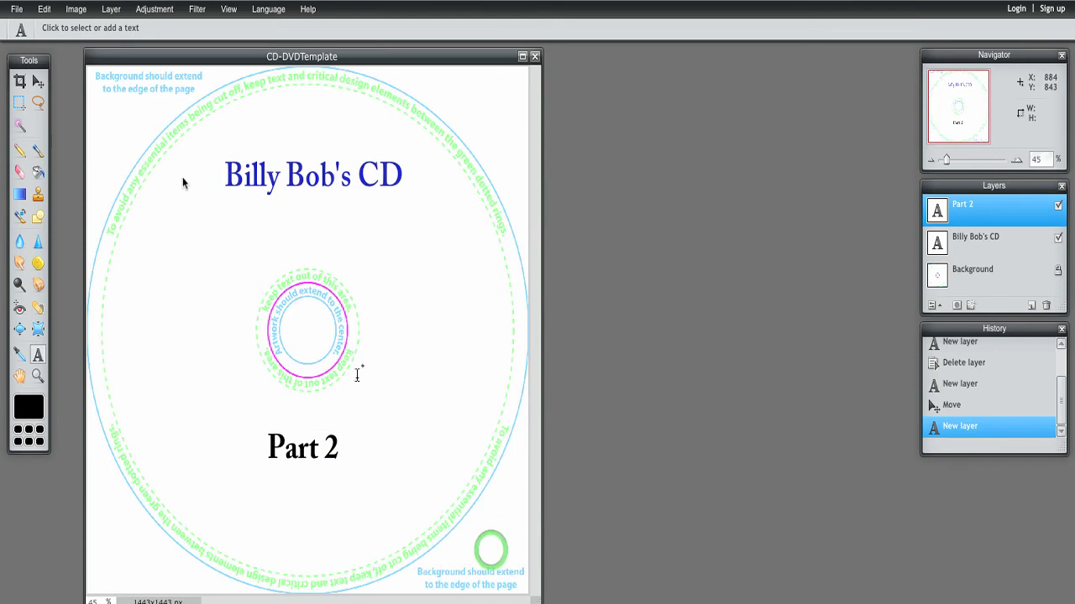
{"action": "left_click", "coordinate": [38, 81]}
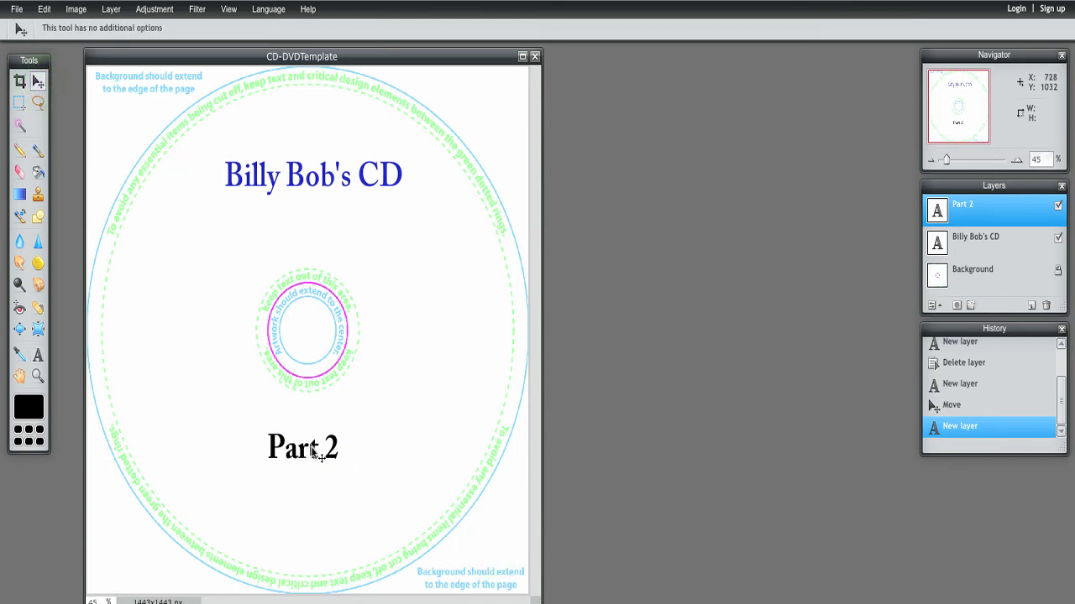
{"action": "left_click_drag", "start_coordinate": [311, 445], "coordinate": [314, 498]}
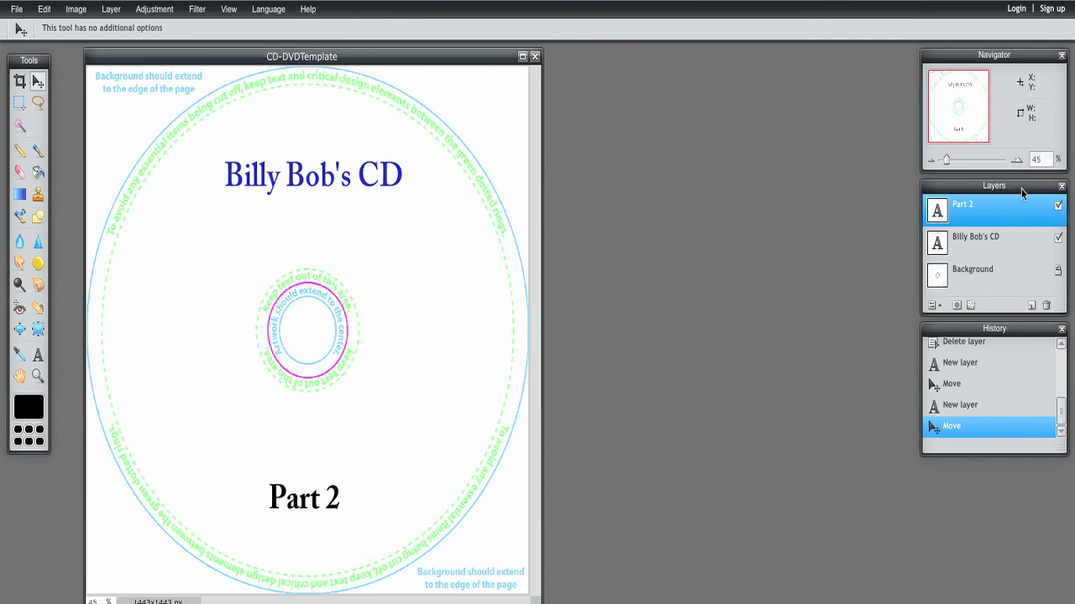
{"action": "left_click_drag", "start_coordinate": [1022, 193], "coordinate": [651, 188]}
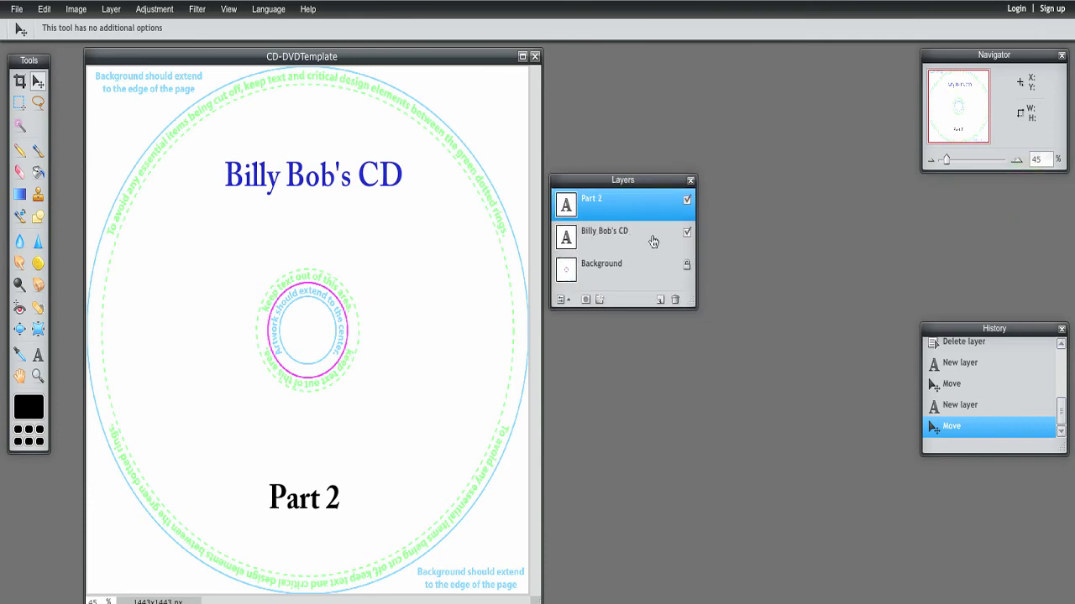
{"action": "left_click", "coordinate": [654, 241]}
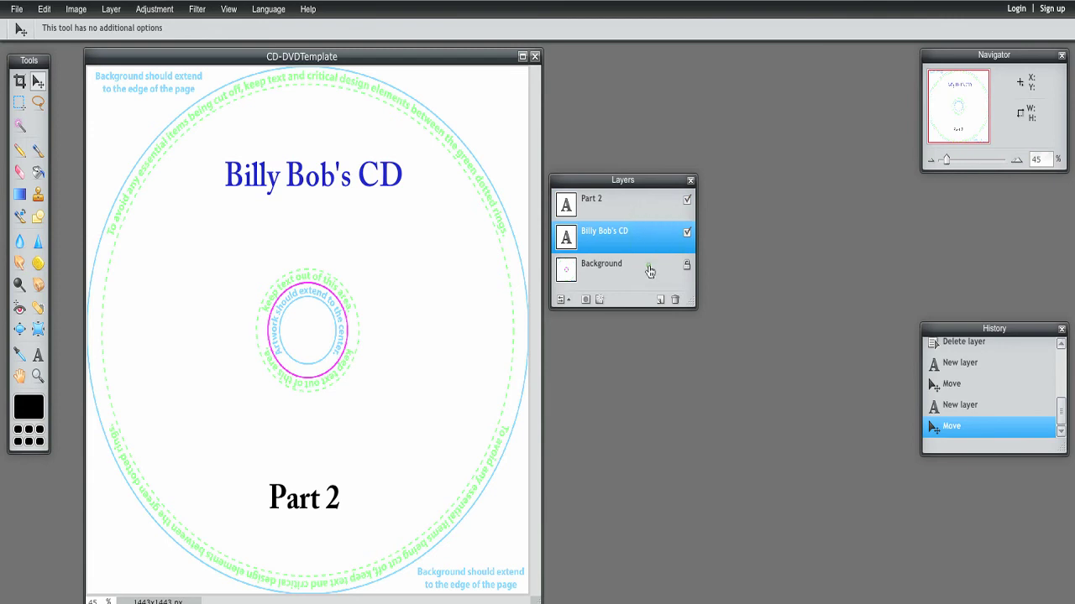
{"action": "left_click", "coordinate": [649, 269]}
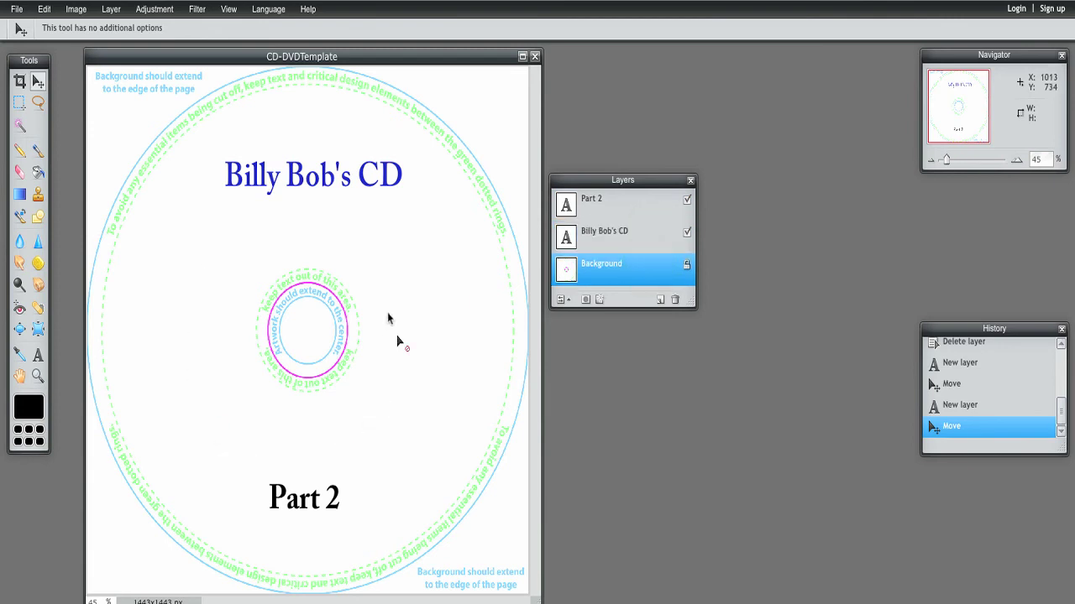
{"action": "mouse_move", "coordinate": [638, 180]}
{"action": "left_mouse_down"}
{"action": "mouse_move", "coordinate": [848, 187]}
{"action": "mouse_move", "coordinate": [751, 140]}
{"action": "mouse_move", "coordinate": [771, 64]}
{"action": "left_mouse_up"}
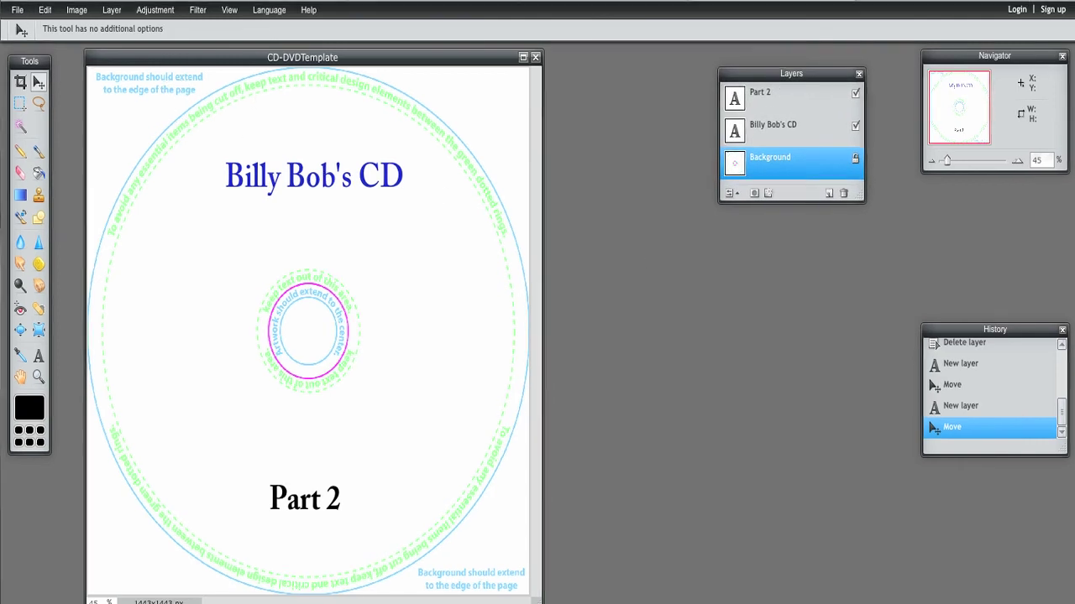
- Open urlincomments.jpg as a second document and arrange its window and the Layers panel
{"action": "left_click", "coordinate": [15, 13]}
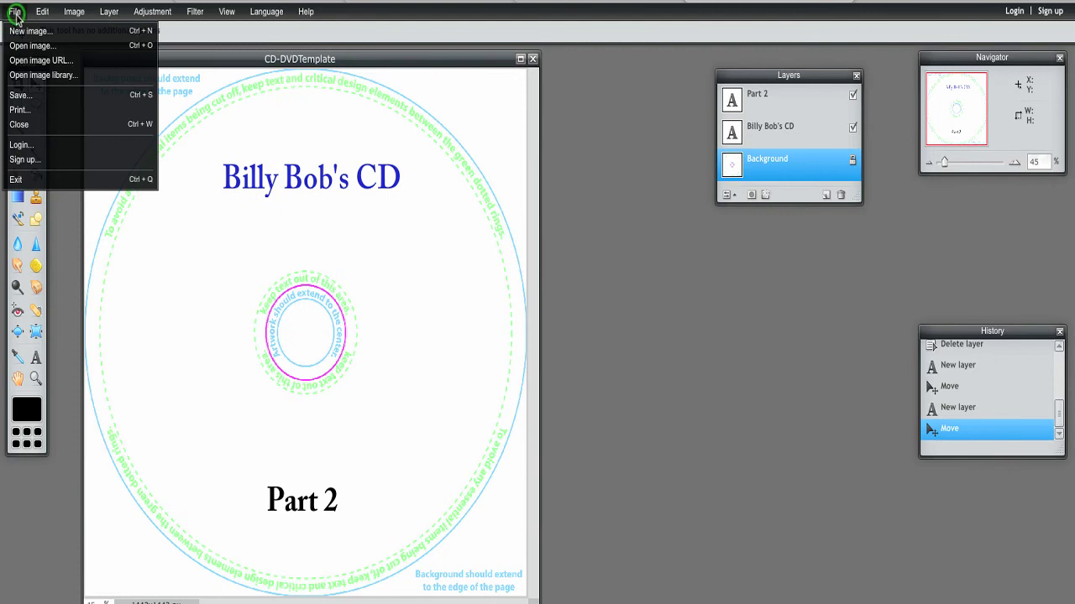
{"action": "left_click", "coordinate": [26, 46]}
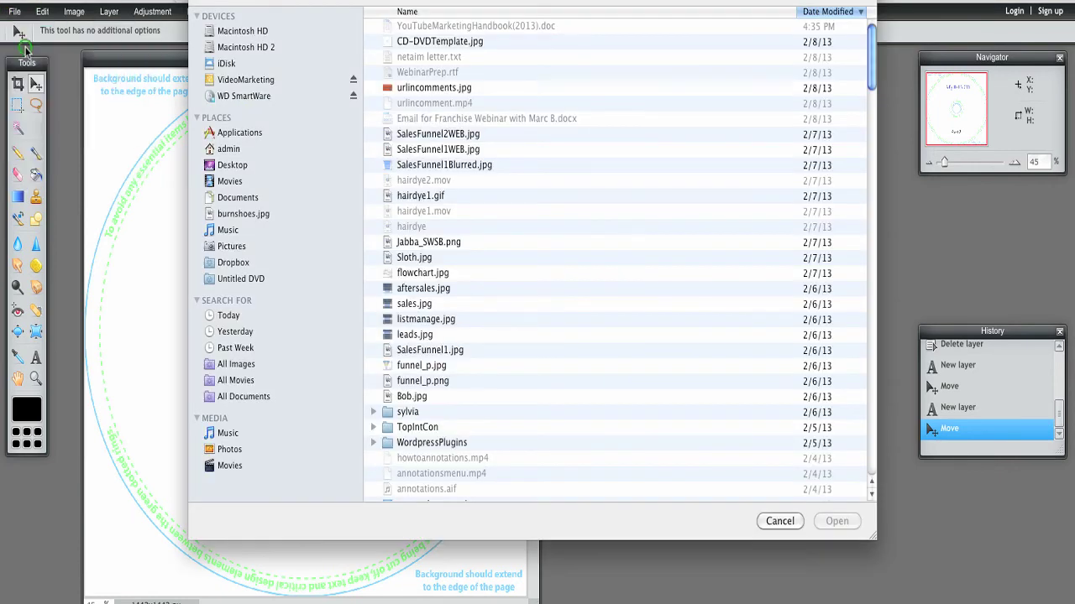
{"action": "double_click", "coordinate": [434, 90]}
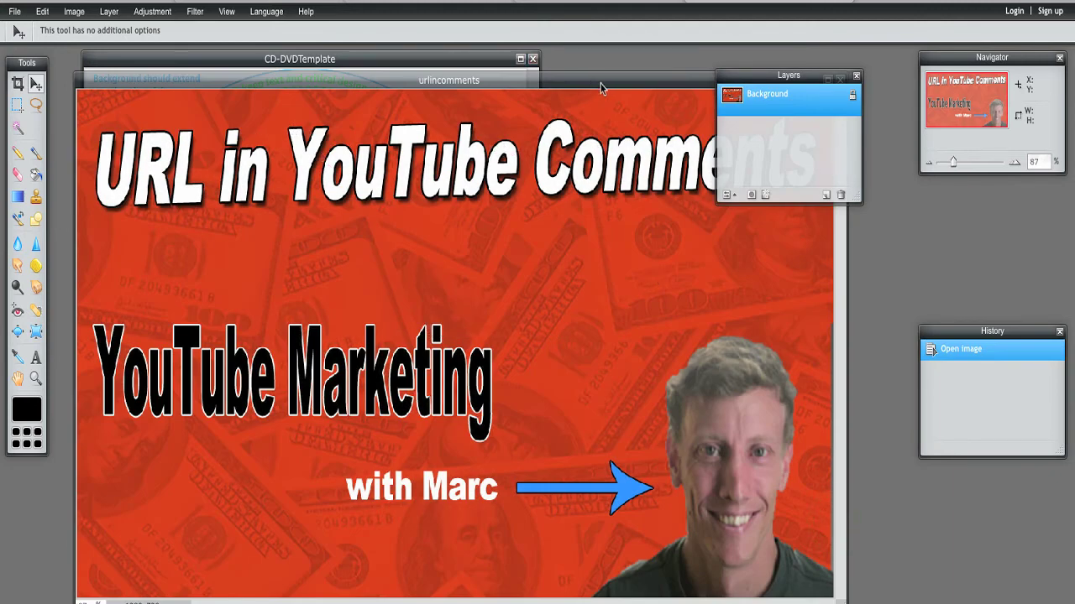
{"action": "left_click_drag", "start_coordinate": [600, 84], "coordinate": [741, 253]}
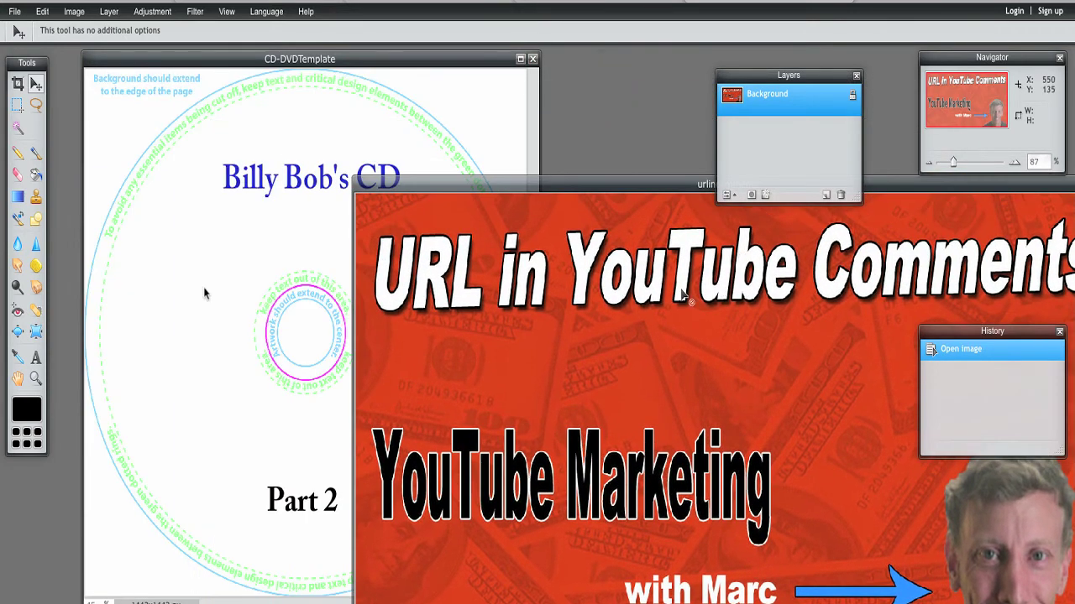
{"action": "left_click_drag", "start_coordinate": [654, 184], "coordinate": [601, 106]}
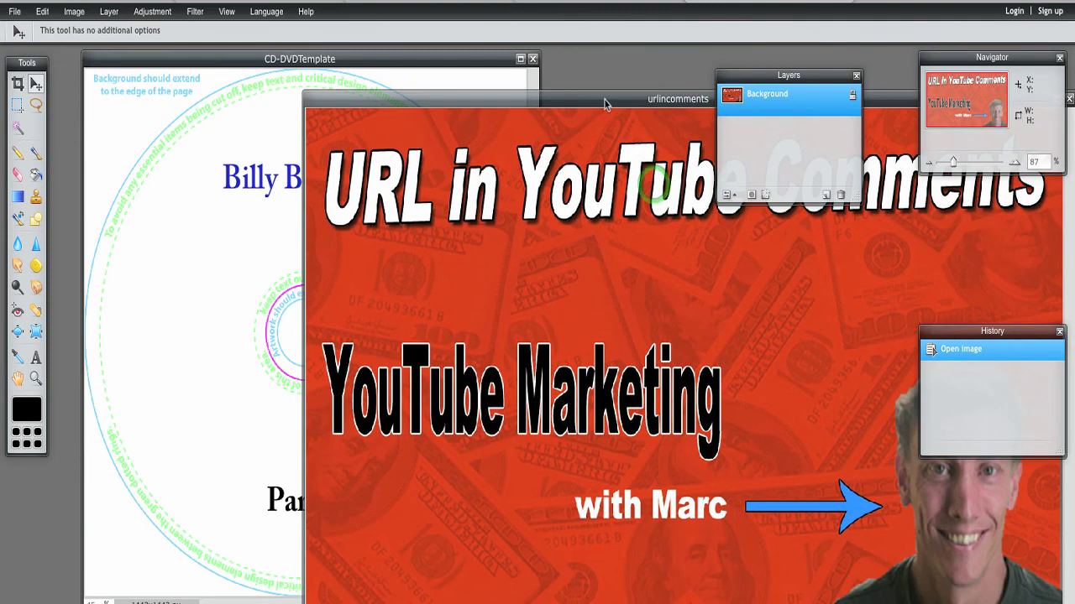
{"action": "left_click_drag", "start_coordinate": [827, 76], "coordinate": [675, 74]}
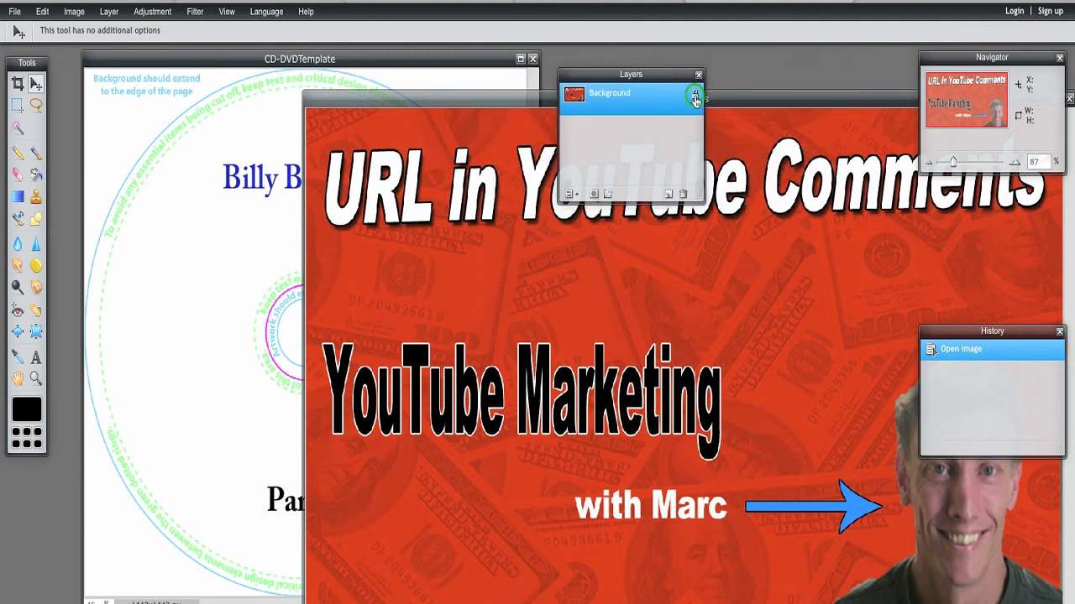
- Unlock the YouTube image's background and drag it into the CD template between title and Part 2
{"action": "double_click", "coordinate": [695, 98]}
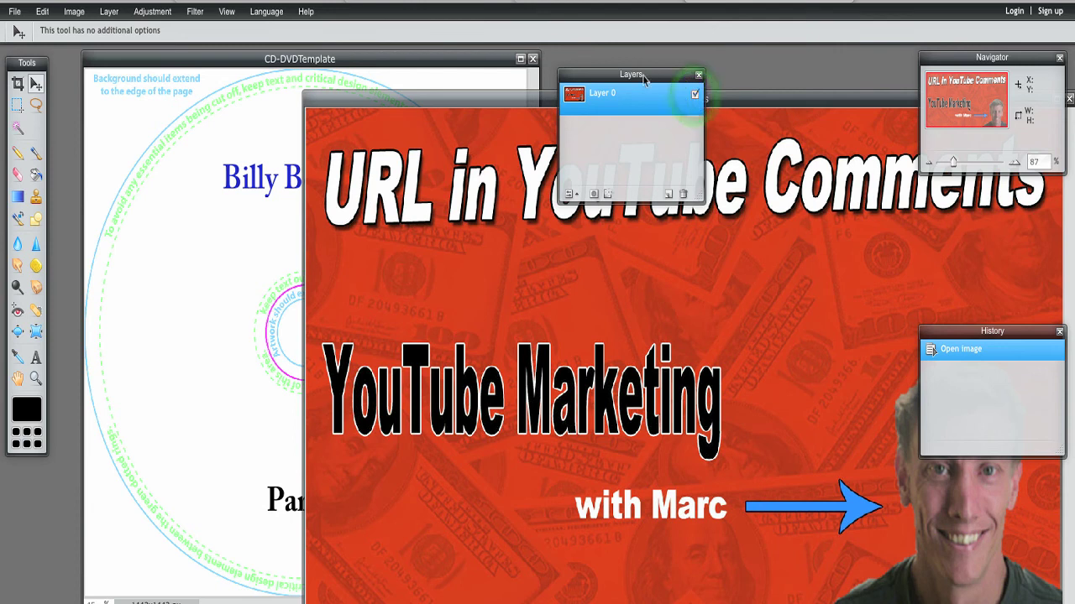
{"action": "left_click_drag", "start_coordinate": [650, 100], "coordinate": [204, 276]}
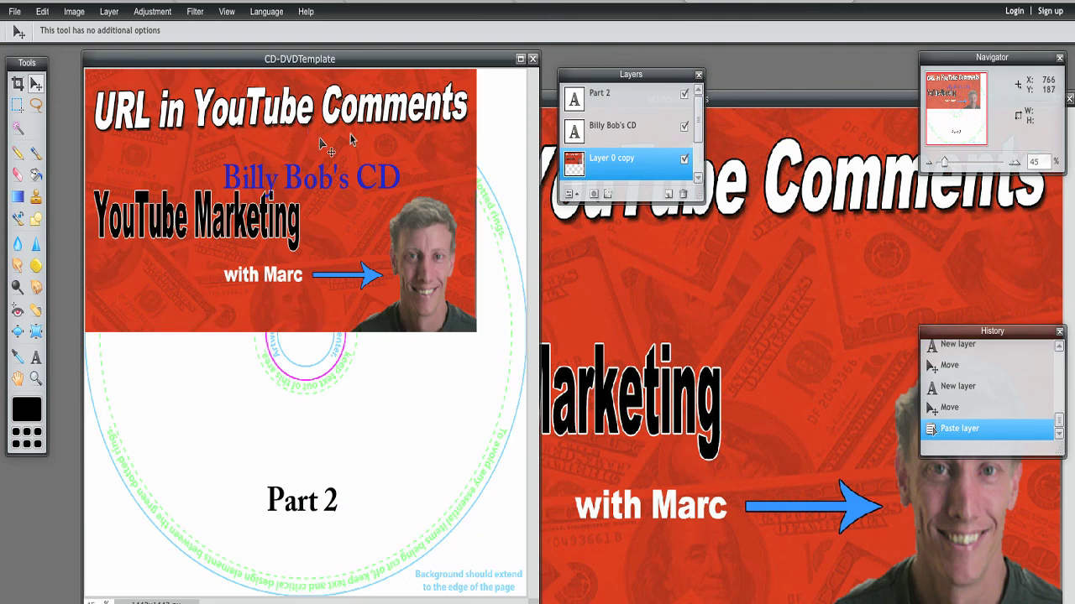
{"action": "left_click_drag", "start_coordinate": [388, 137], "coordinate": [423, 262]}
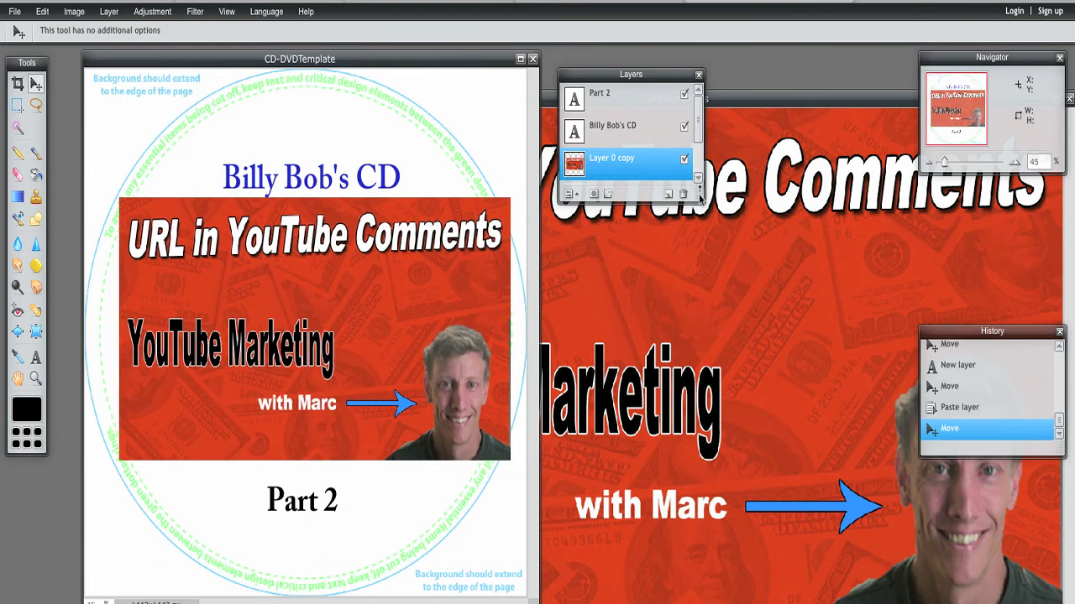
{"action": "left_click_drag", "start_coordinate": [701, 195], "coordinate": [705, 367]}
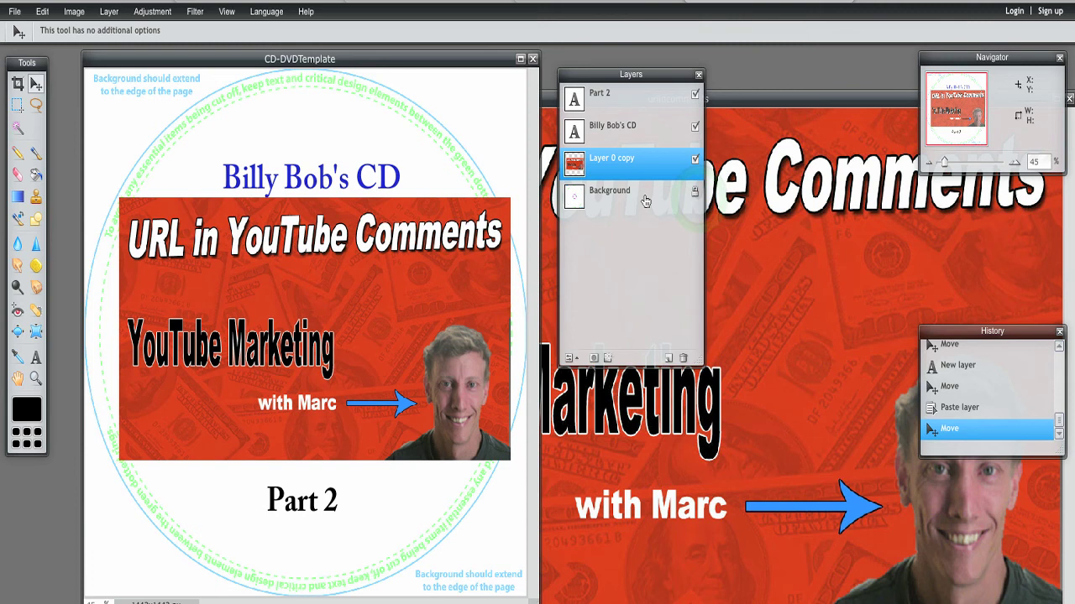
- Turn Layer 0 copy's visibility back on and select that layer with the Move tool
{"action": "left_click", "coordinate": [645, 198]}
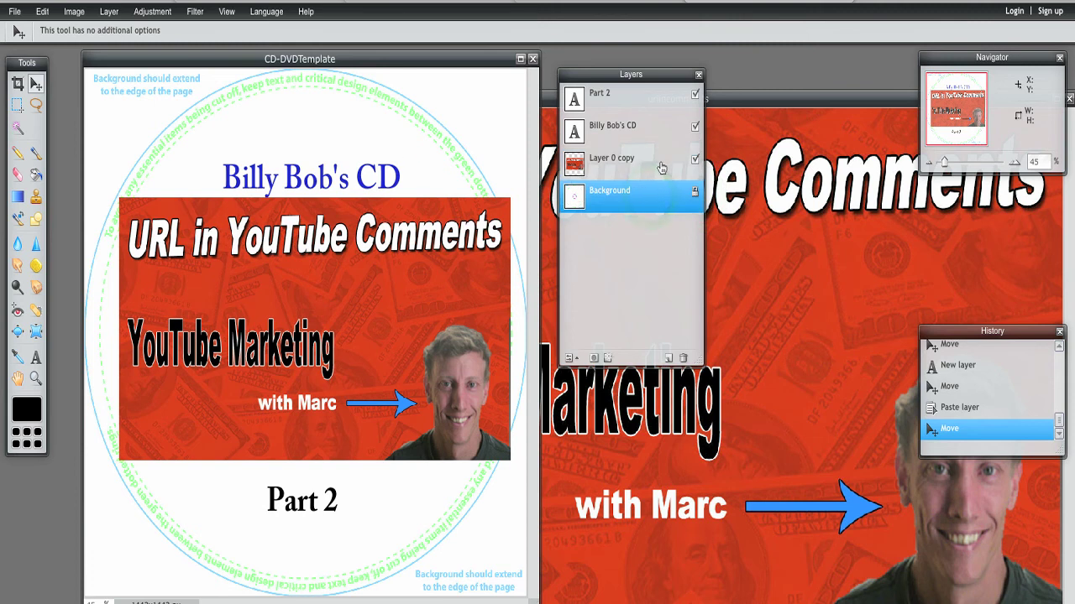
{"action": "left_click", "coordinate": [661, 165]}
{"action": "left_click", "coordinate": [695, 160]}
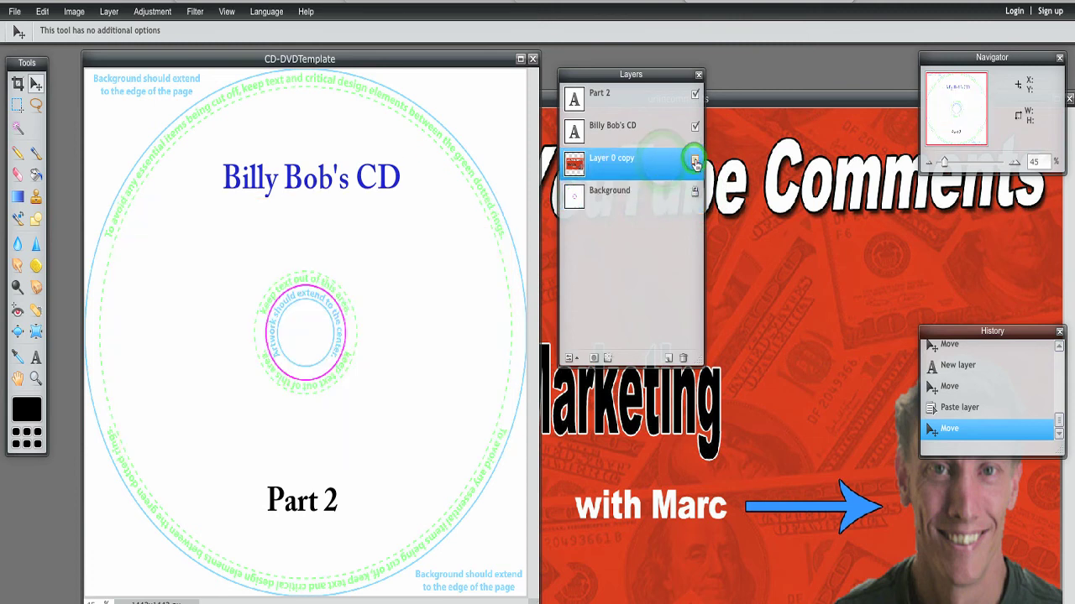
{"action": "left_click", "coordinate": [695, 161]}
{"action": "left_click", "coordinate": [695, 160]}
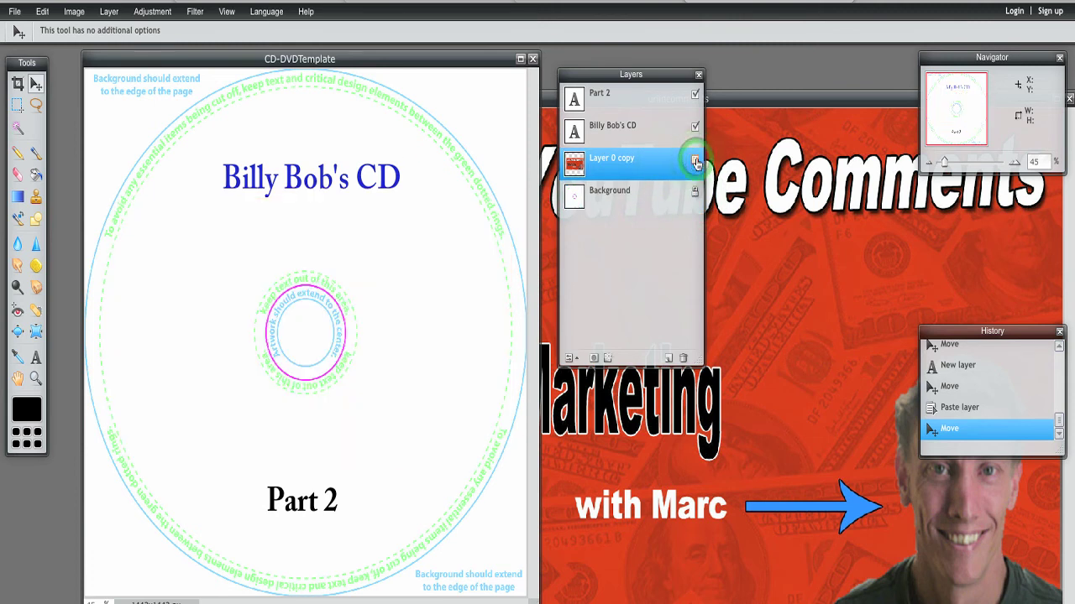
{"action": "left_click", "coordinate": [695, 160]}
{"action": "left_click", "coordinate": [656, 126]}
{"action": "left_click", "coordinate": [661, 94]}
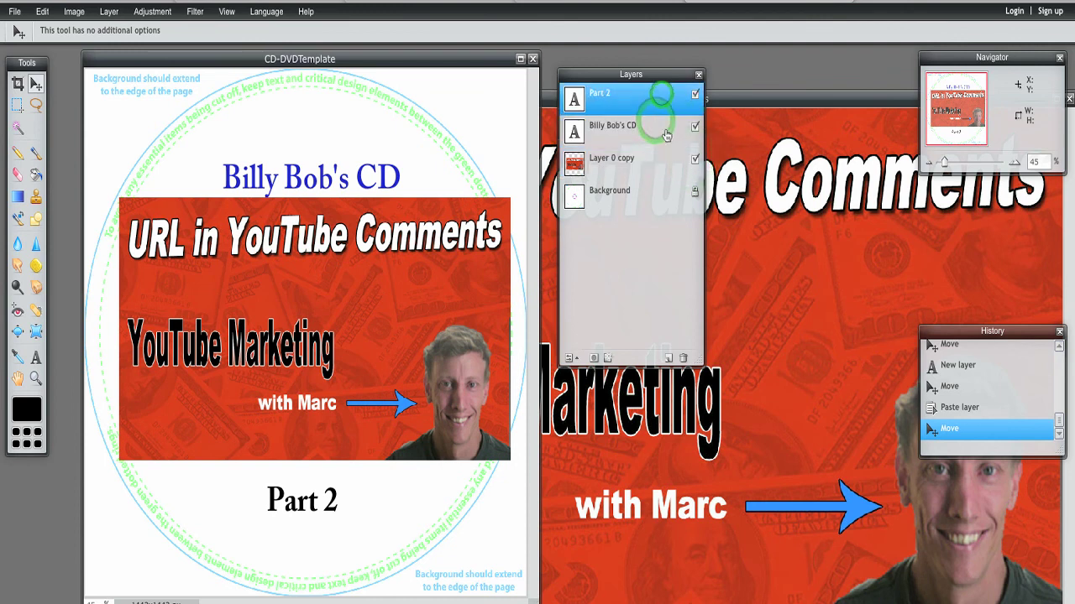
{"action": "left_click", "coordinate": [665, 128]}
{"action": "left_click", "coordinate": [648, 161]}
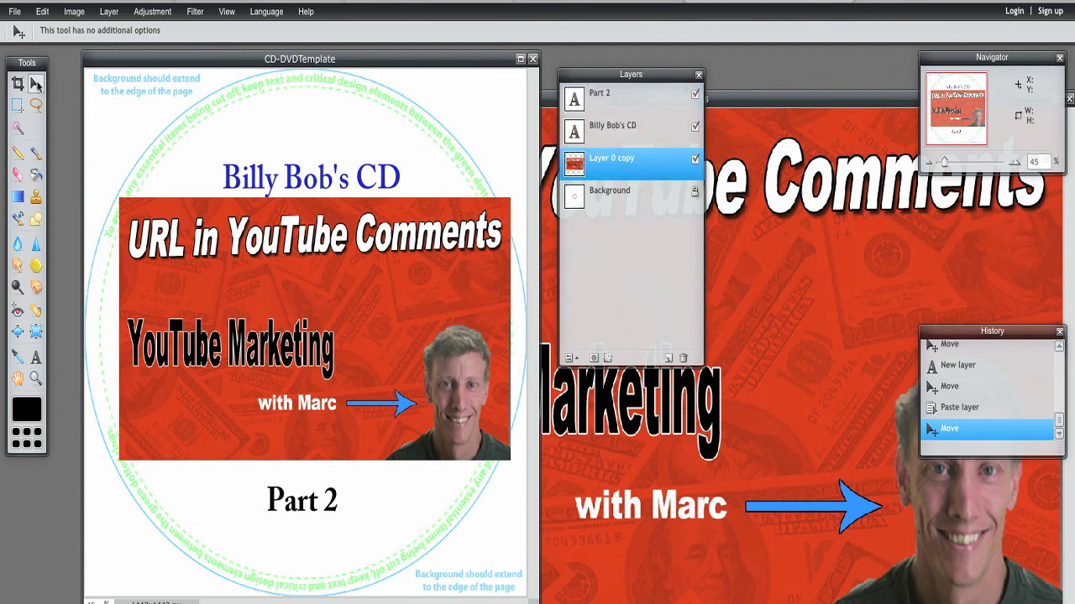
{"action": "left_click", "coordinate": [37, 82]}
{"action": "left_click", "coordinate": [44, 14]}
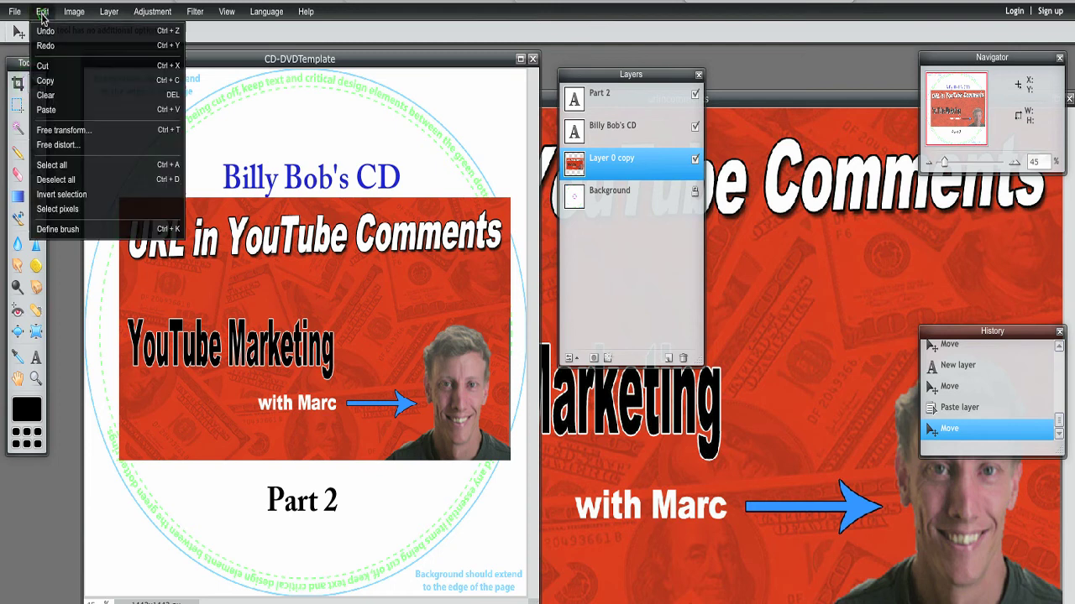
{"action": "left_click", "coordinate": [65, 132]}
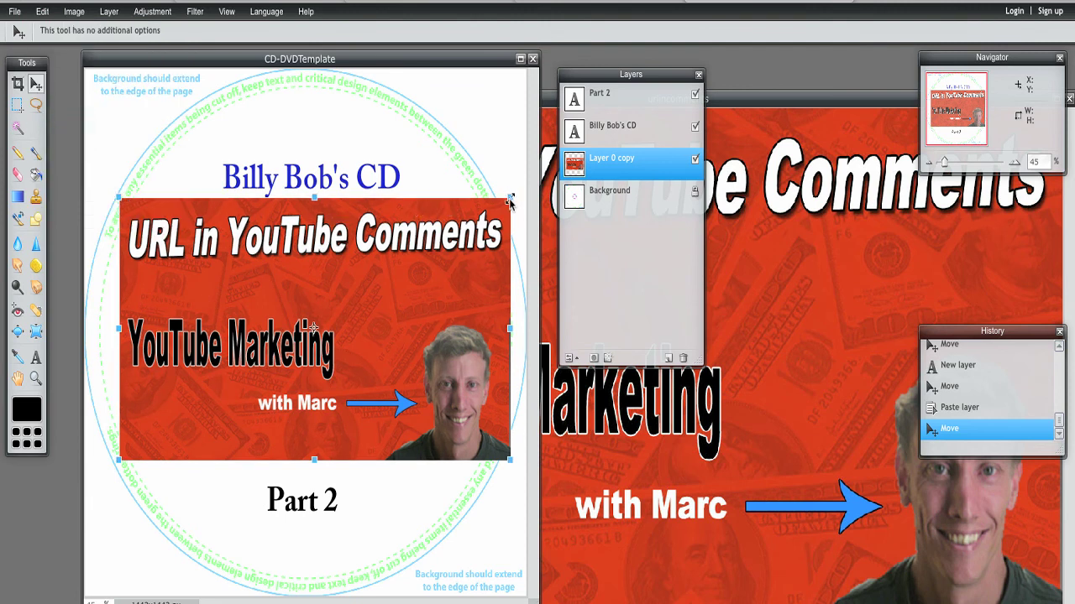
{"action": "mouse_move", "coordinate": [509, 198]}
{"action": "left_mouse_down"}
{"action": "mouse_move", "coordinate": [444, 204]}
{"action": "mouse_move", "coordinate": [514, 179]}
{"action": "mouse_move", "coordinate": [565, 176]}
{"action": "mouse_move", "coordinate": [384, 173]}
{"action": "mouse_move", "coordinate": [388, 111]}
{"action": "mouse_move", "coordinate": [440, 211]}
{"action": "mouse_move", "coordinate": [495, 211]}
{"action": "left_mouse_up"}
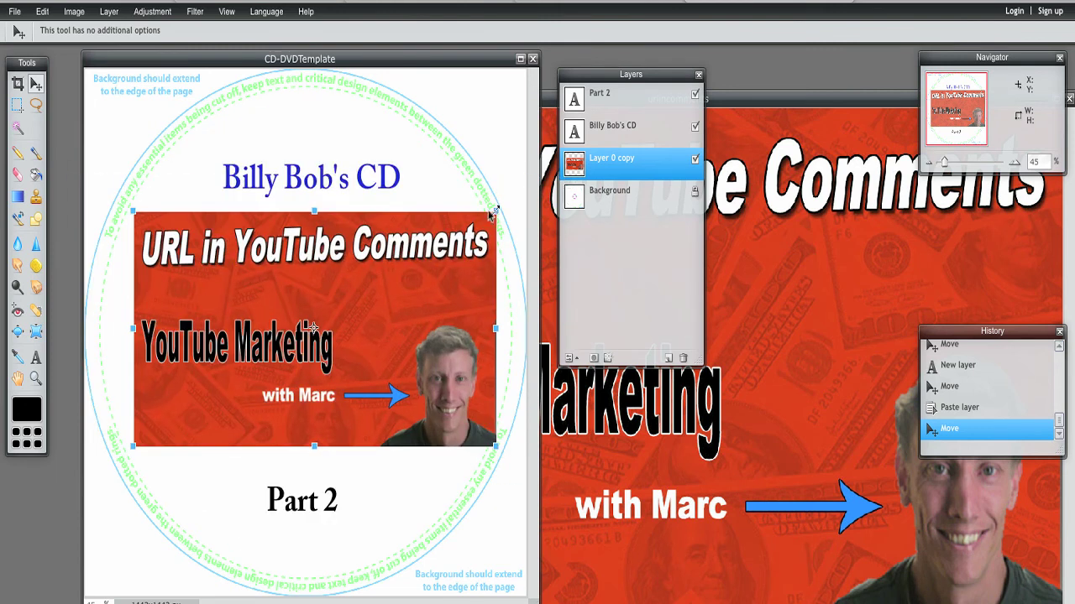
{"action": "left_click", "coordinate": [44, 12]}
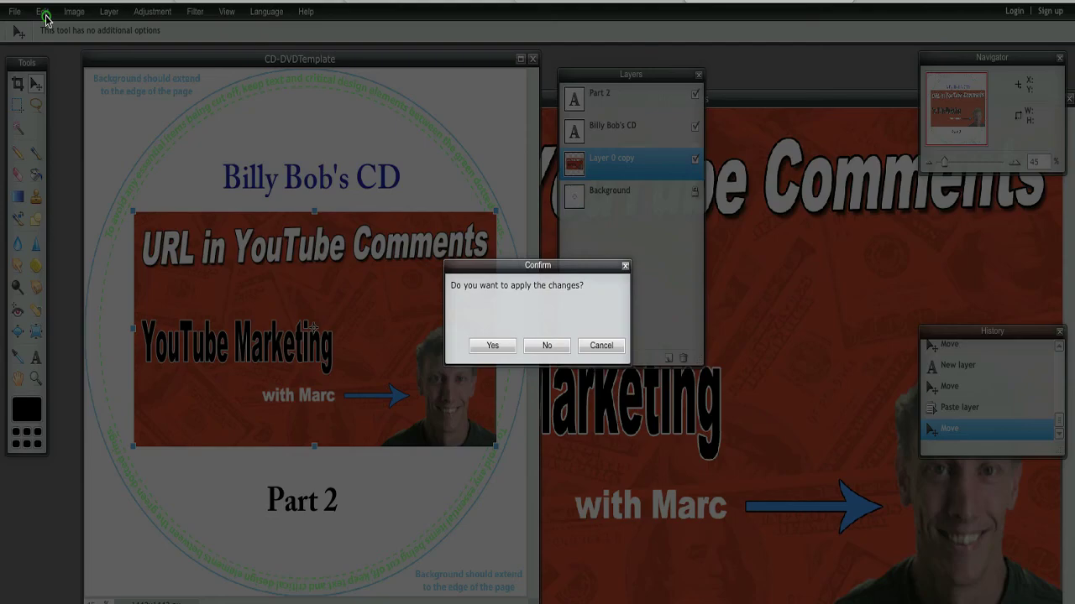
{"action": "left_click", "coordinate": [547, 345]}
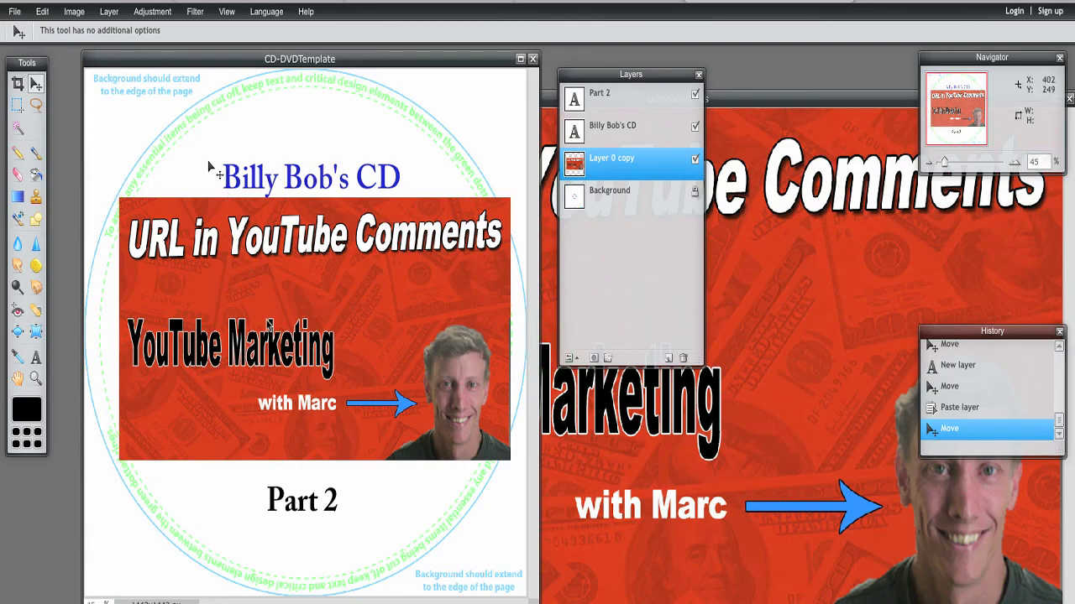
- Free-transform the YouTube image smaller and place it just left of the centre hole
{"action": "left_click", "coordinate": [42, 12]}
{"action": "left_click", "coordinate": [65, 132]}
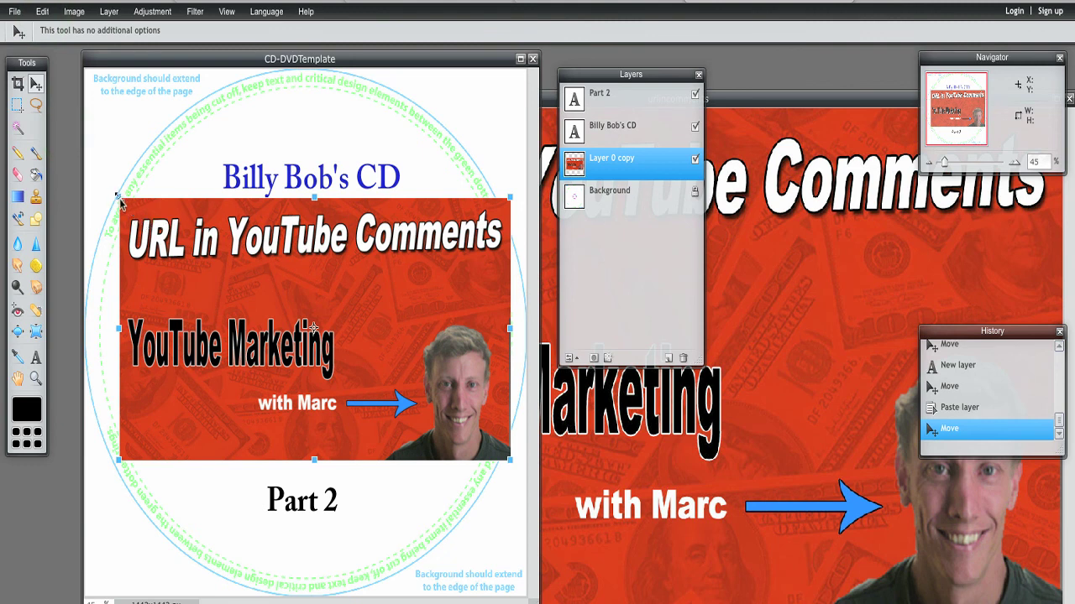
{"action": "left_click_drag", "start_coordinate": [119, 199], "coordinate": [231, 269]}
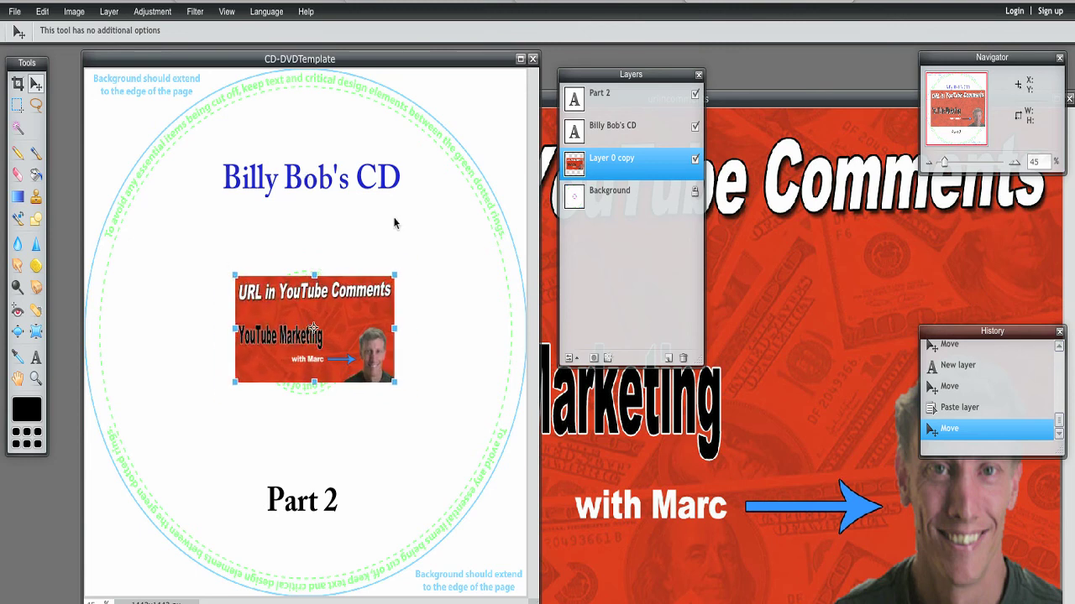
{"action": "left_click_drag", "start_coordinate": [367, 319], "coordinate": [239, 306]}
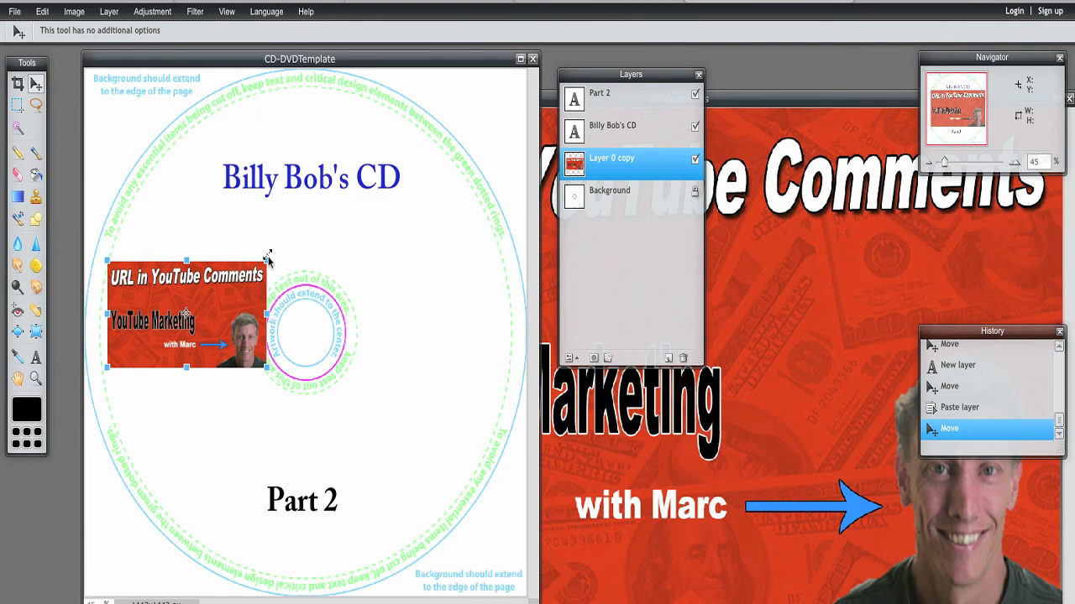
{"action": "left_click_drag", "start_coordinate": [267, 262], "coordinate": [255, 271]}
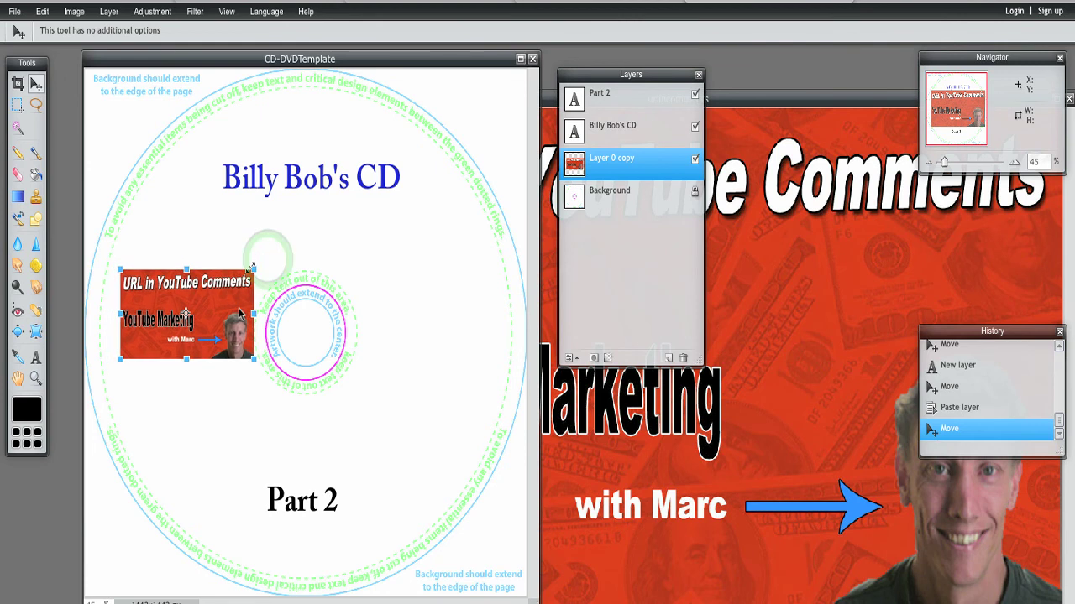
{"action": "mouse_move", "coordinate": [225, 316]}
{"action": "left_mouse_down"}
{"action": "mouse_move", "coordinate": [389, 338]}
{"action": "mouse_move", "coordinate": [403, 278]}
{"action": "mouse_move", "coordinate": [236, 255]}
{"action": "mouse_move", "coordinate": [194, 336]}
{"action": "mouse_move", "coordinate": [210, 334]}
{"action": "mouse_move", "coordinate": [208, 318]}
{"action": "left_mouse_up"}
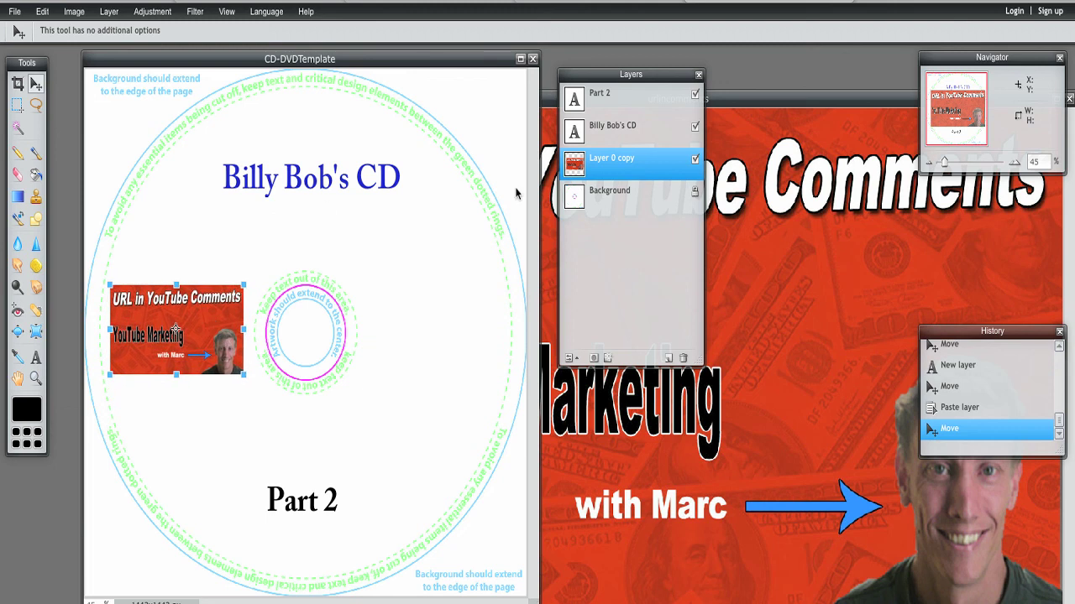
{"action": "key", "text": "Return"}
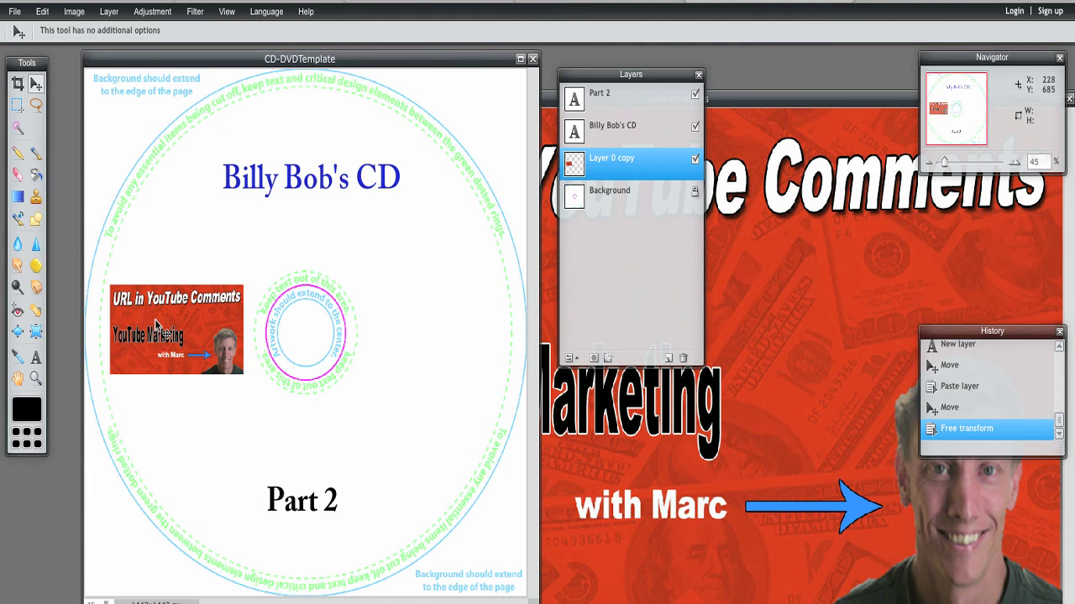
- Add a new empty Layer 5 and move it beneath the YouTube image layer, just above Background
{"action": "left_click", "coordinate": [669, 359]}
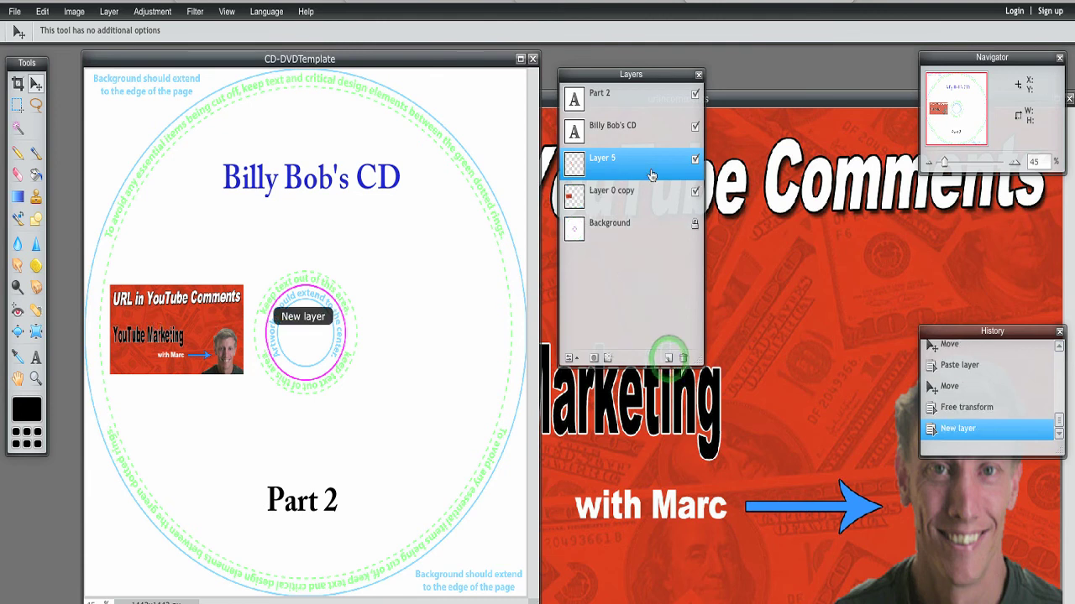
{"action": "left_click_drag", "start_coordinate": [651, 174], "coordinate": [651, 203]}
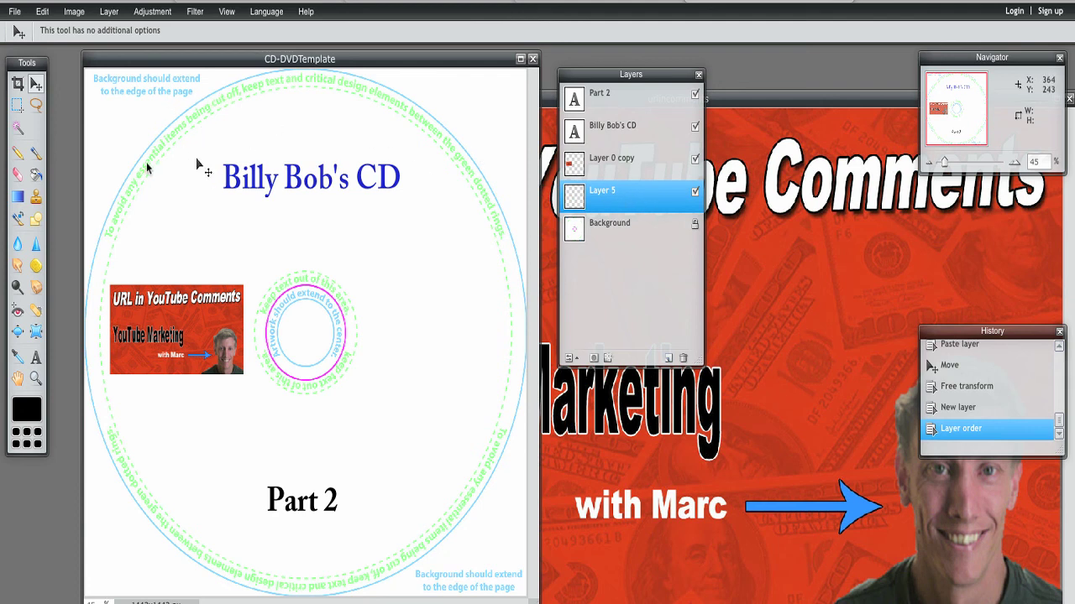
{"action": "left_click", "coordinate": [17, 198]}
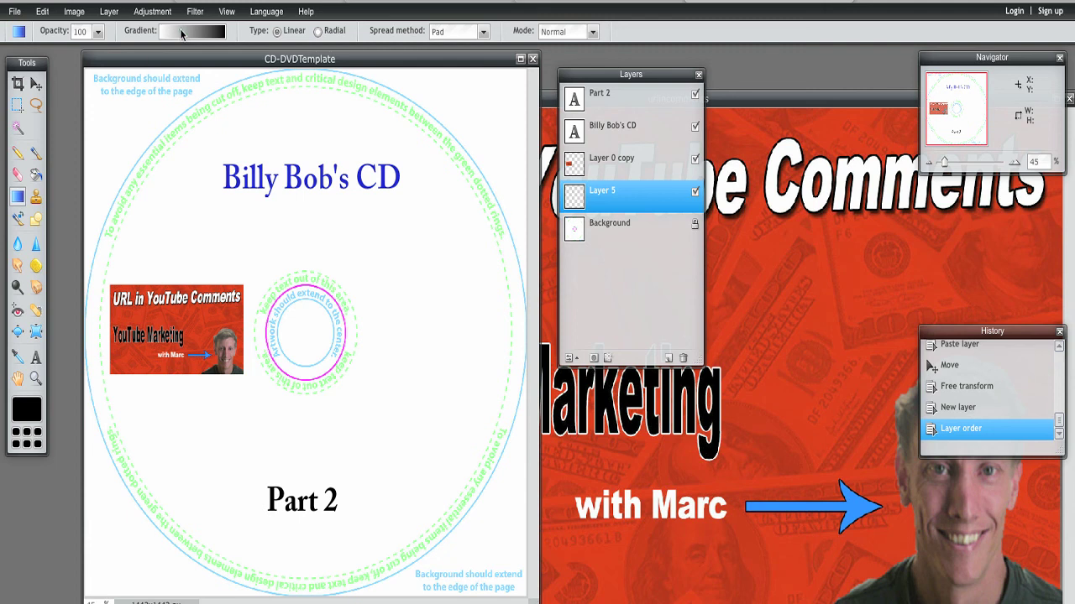
- Change the gradient's right end stop from black to pink #bf1757
{"action": "left_click", "coordinate": [180, 31]}
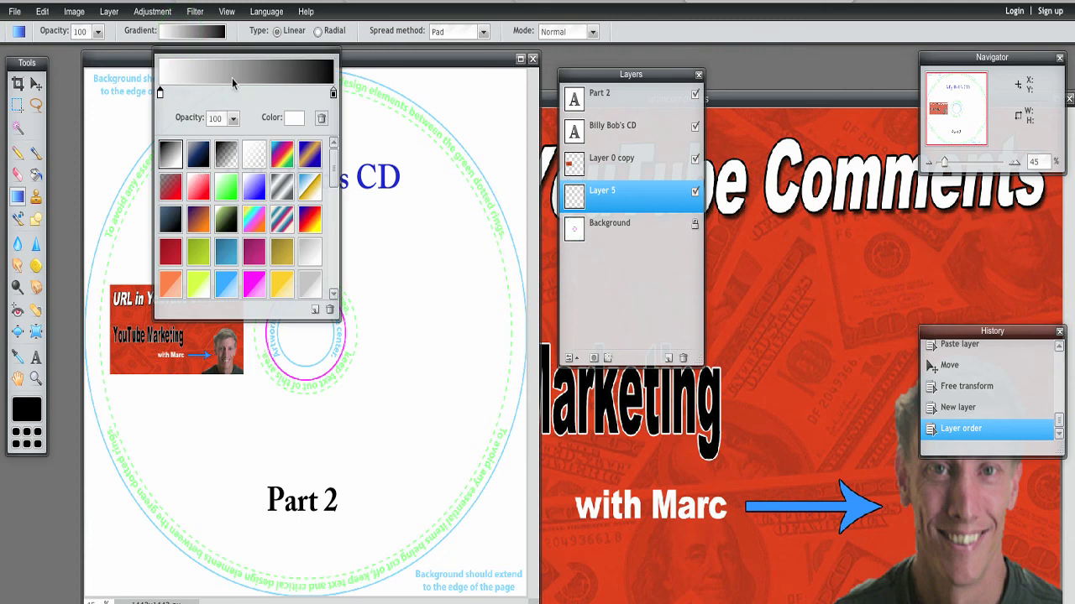
{"action": "left_click", "coordinate": [332, 95]}
{"action": "left_click", "coordinate": [293, 118]}
{"action": "left_click", "coordinate": [428, 172]}
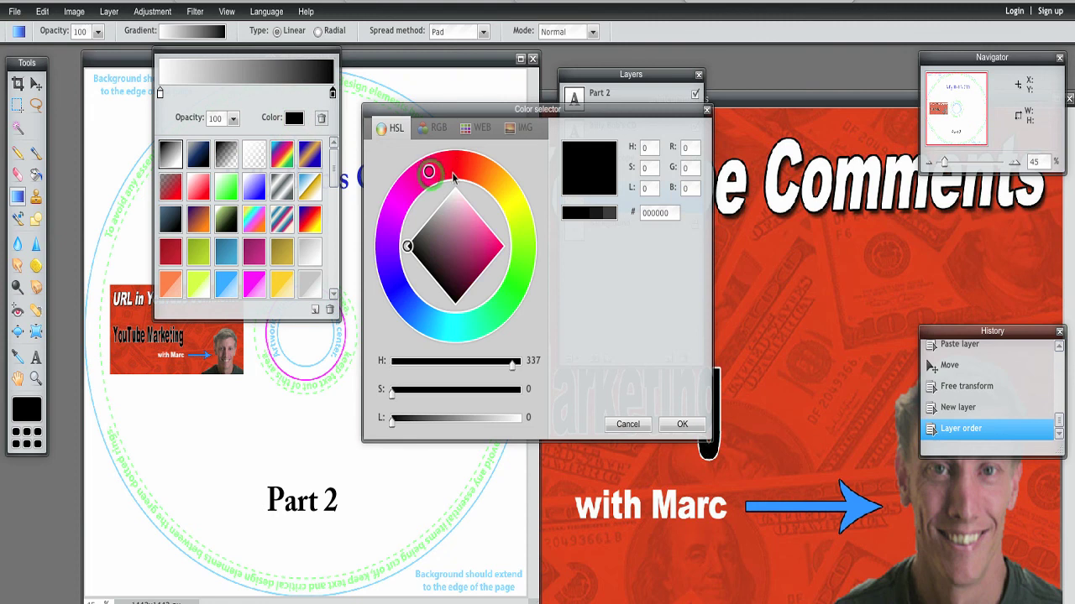
{"action": "left_click", "coordinate": [485, 254]}
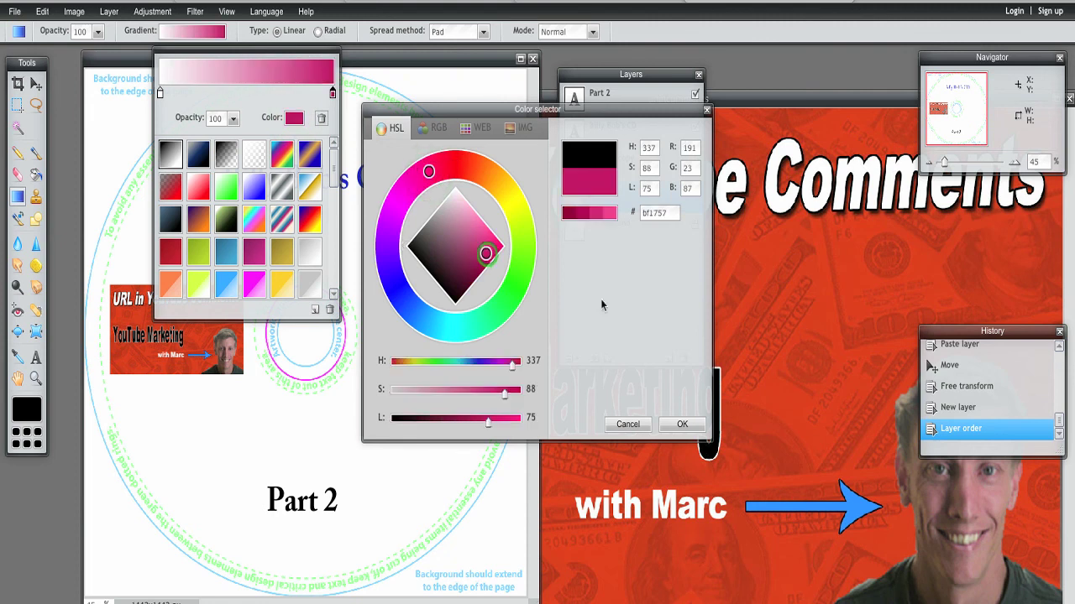
{"action": "left_click", "coordinate": [682, 425]}
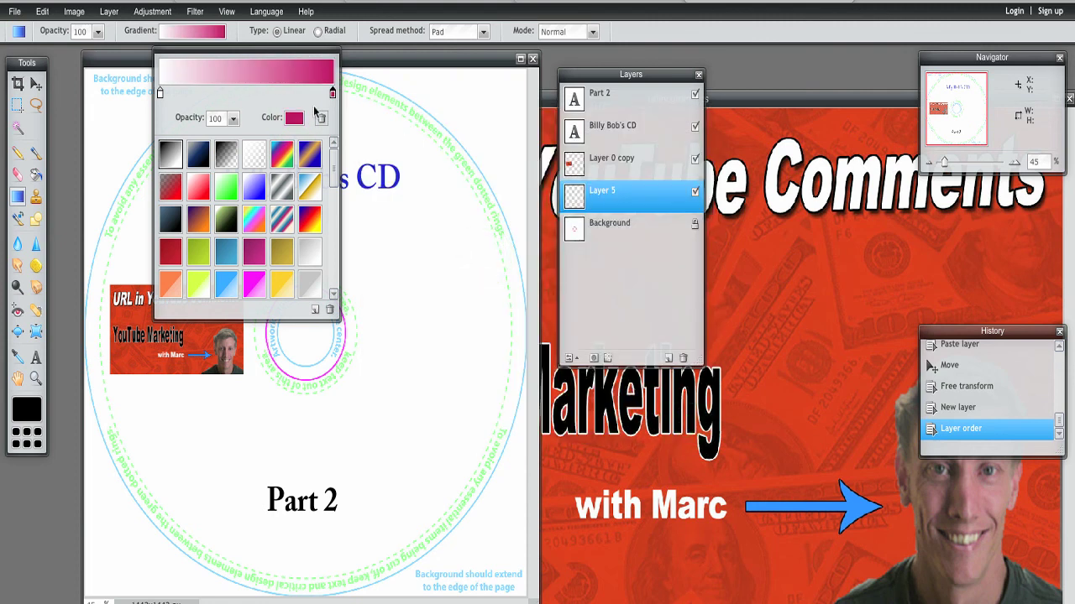
{"action": "left_click", "coordinate": [471, 66]}
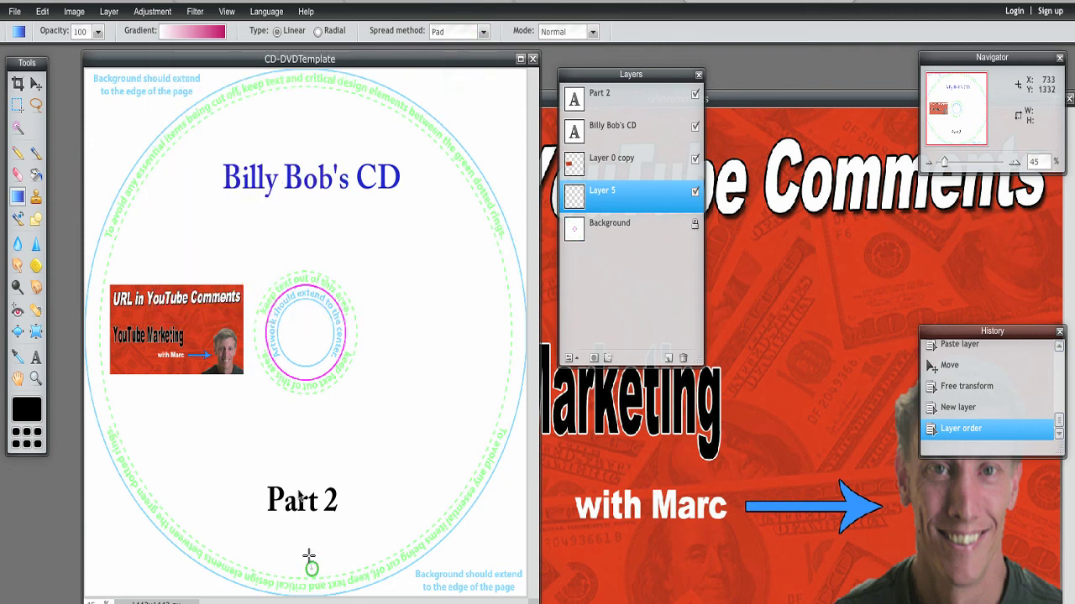
{"action": "left_click_drag", "start_coordinate": [298, 496], "coordinate": [304, 183]}
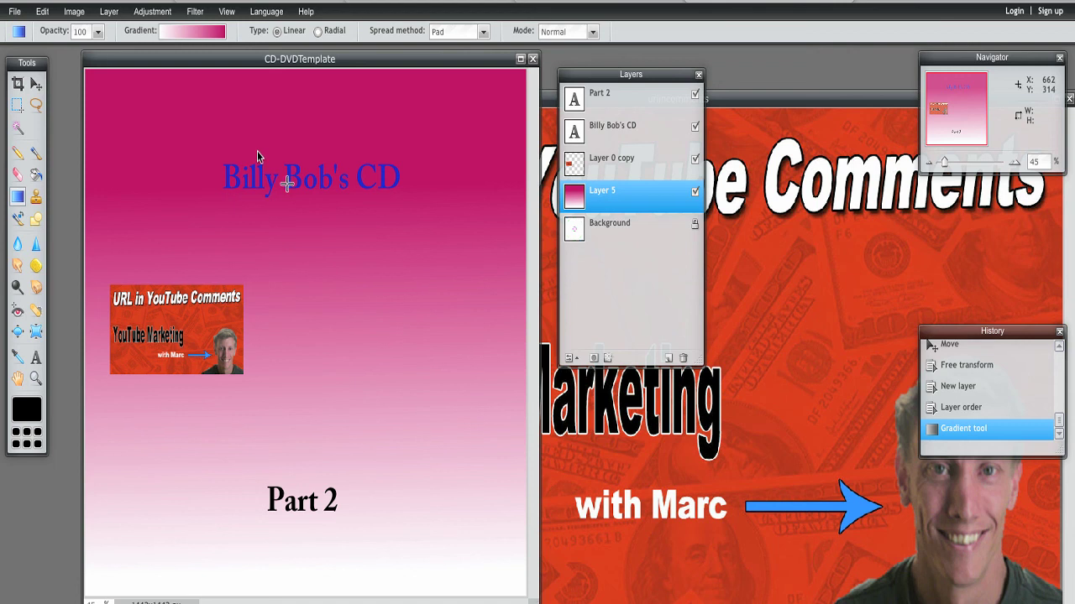
{"action": "left_click", "coordinate": [662, 233]}
{"action": "left_click_drag", "start_coordinate": [659, 202], "coordinate": [650, 187]}
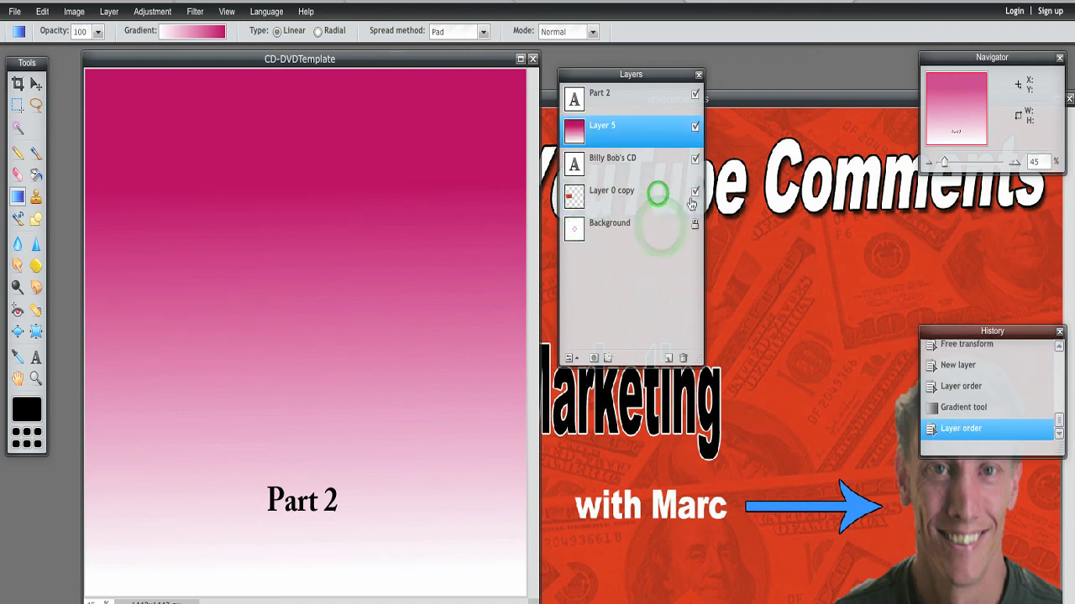
{"action": "left_click", "coordinate": [674, 197]}
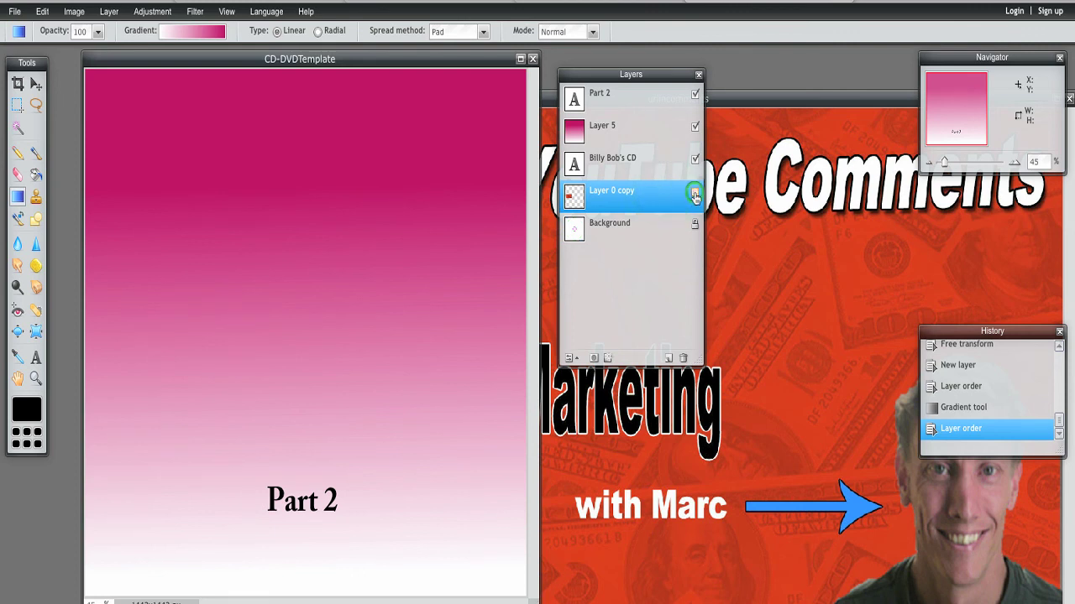
{"action": "left_click_drag", "start_coordinate": [663, 125], "coordinate": [650, 206]}
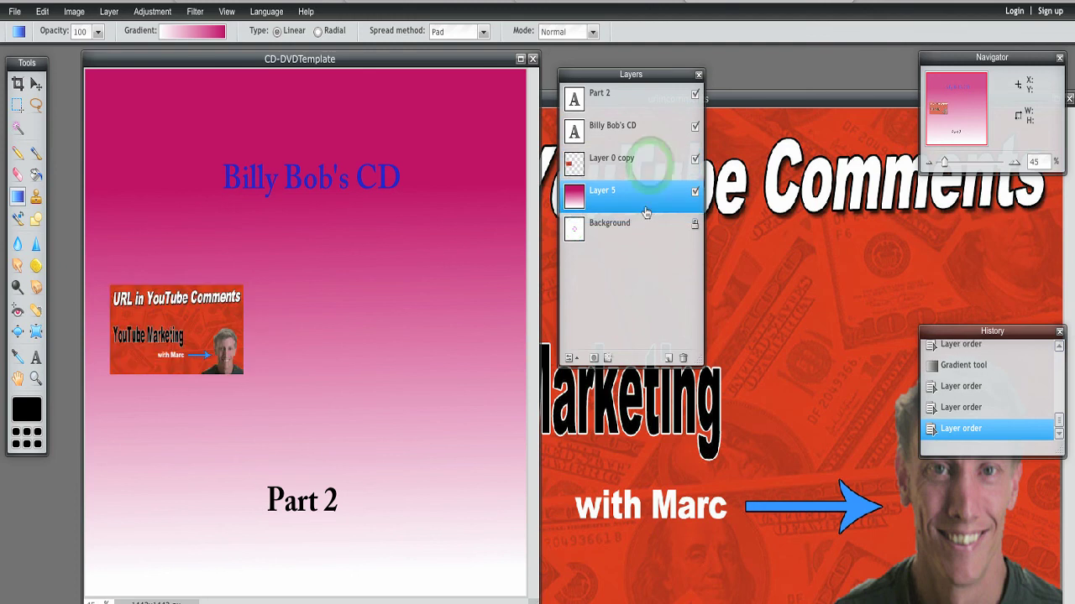
{"action": "left_click", "coordinate": [695, 194]}
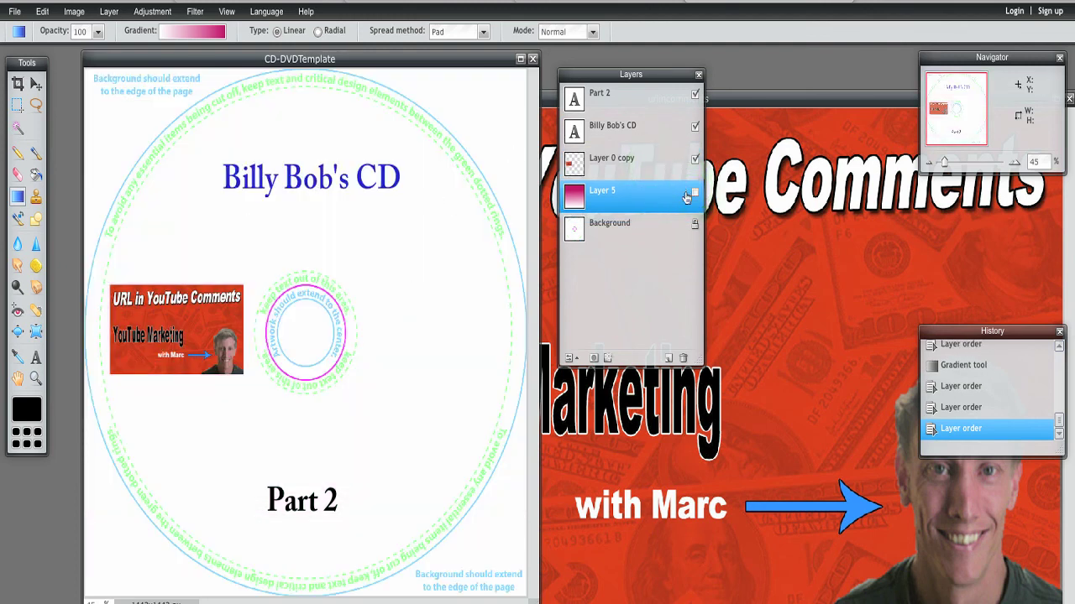
{"action": "left_click", "coordinate": [696, 194]}
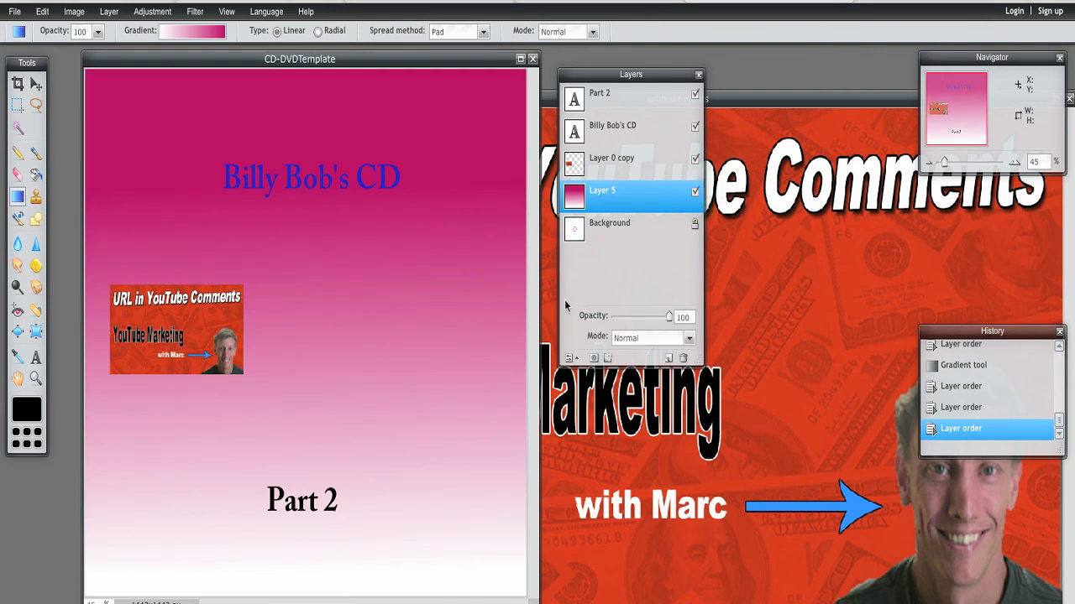
- Lower the gradient Layer 5 opacity to about 53
{"action": "left_click", "coordinate": [654, 198]}
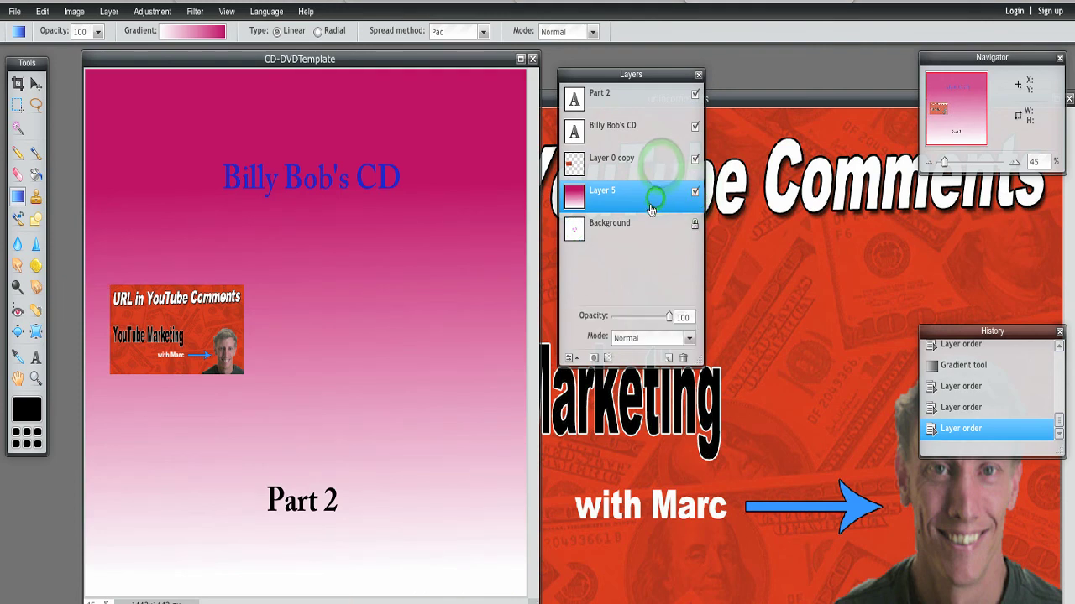
{"action": "left_click", "coordinate": [576, 359]}
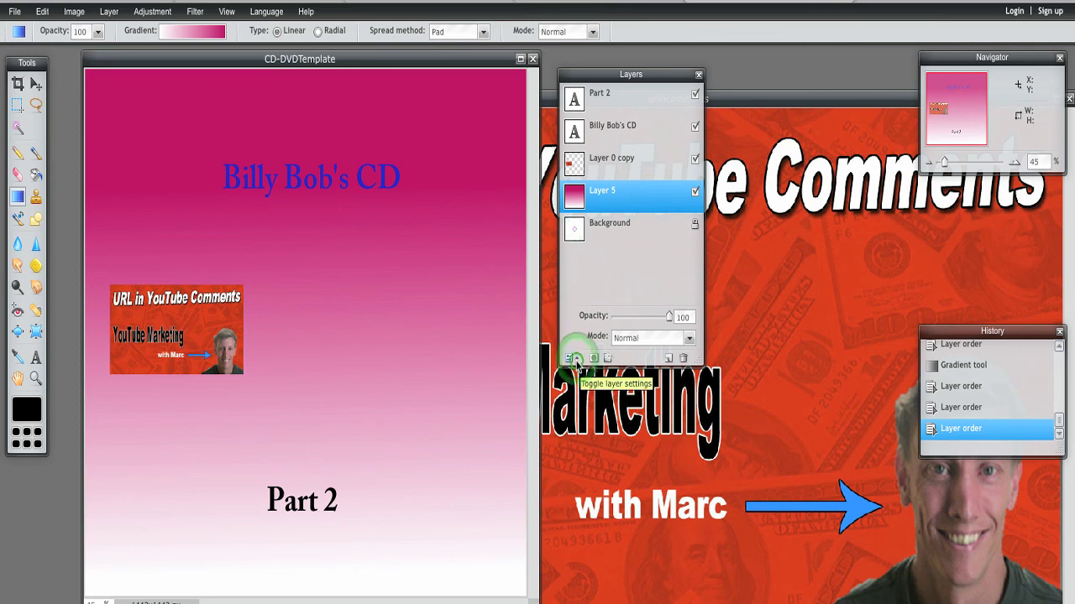
{"action": "left_click_drag", "start_coordinate": [667, 317], "coordinate": [640, 317]}
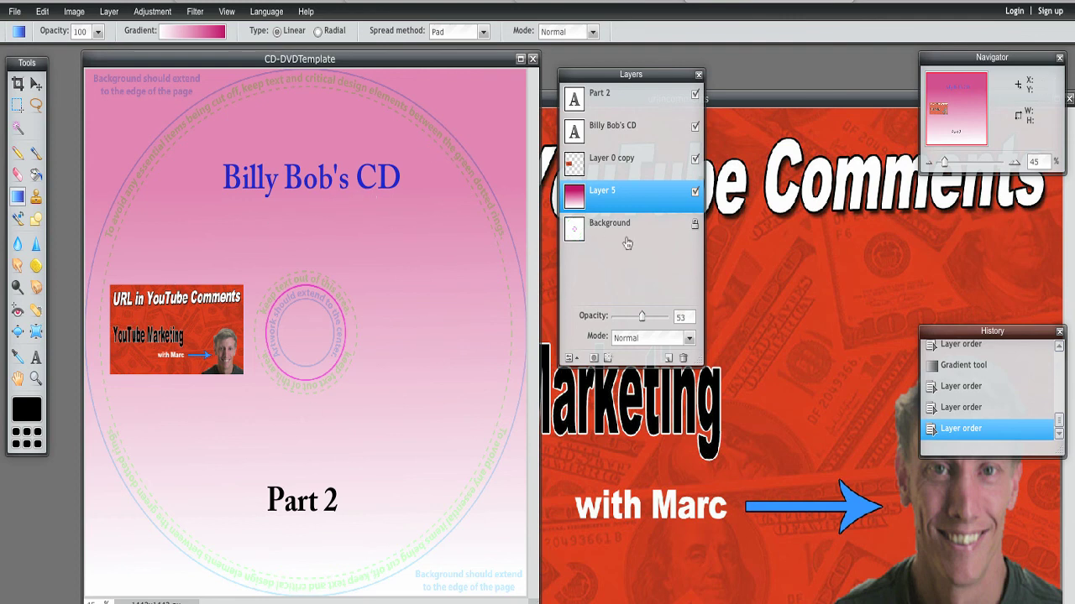
- Unlock the CD template Background as Layer 0 and hide it
{"action": "double_click", "coordinate": [694, 229]}
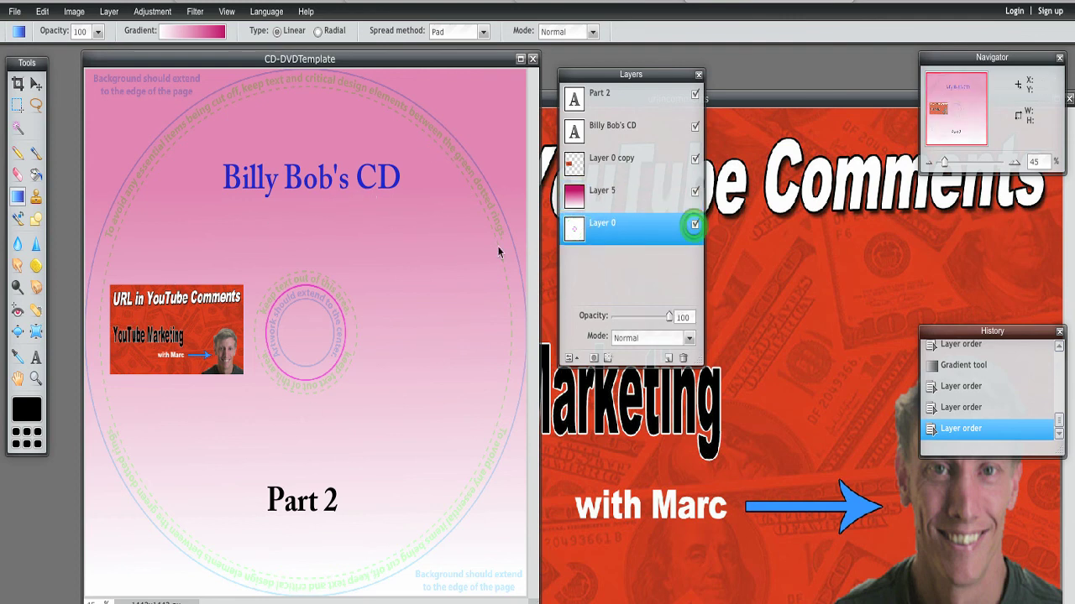
{"action": "left_click", "coordinate": [694, 224]}
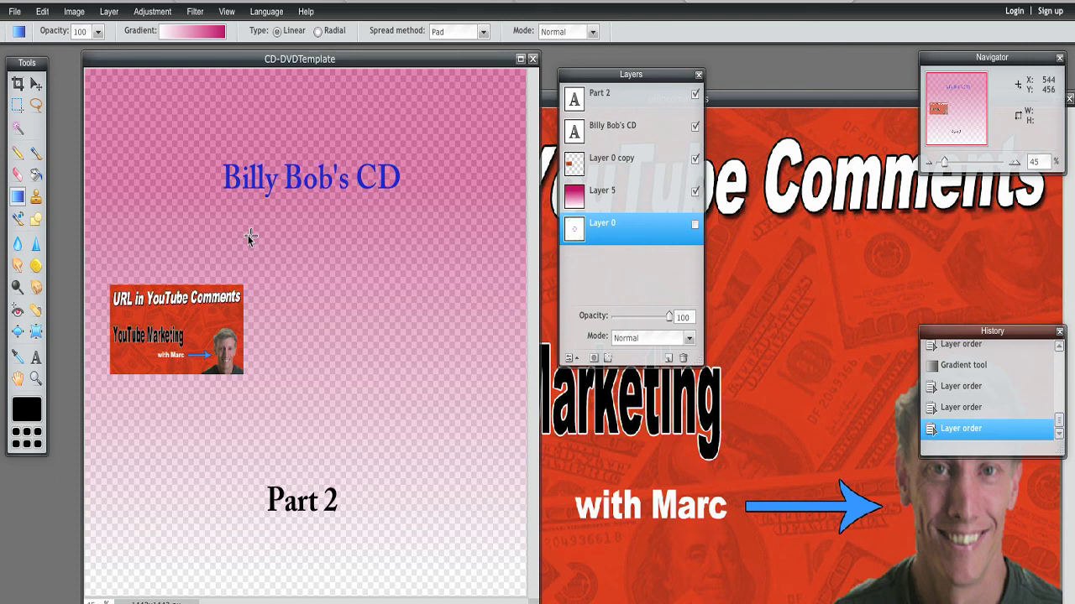
{"action": "left_click", "coordinate": [36, 83]}
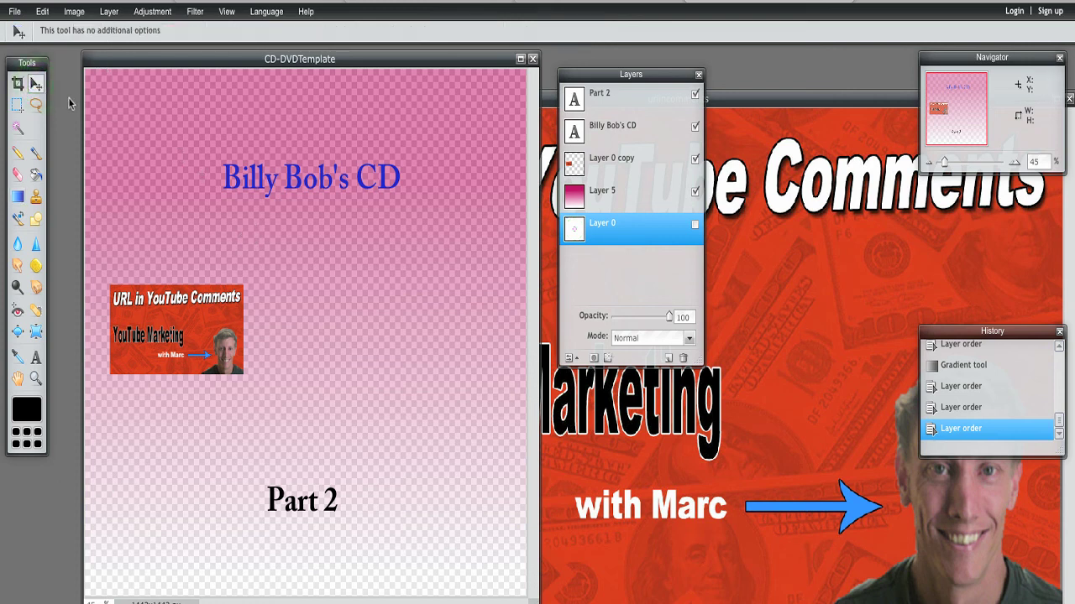
- Save the label as JPEG 'BillybobsCD' at quality about 82 into the Marc folder
{"action": "left_click", "coordinate": [15, 13]}
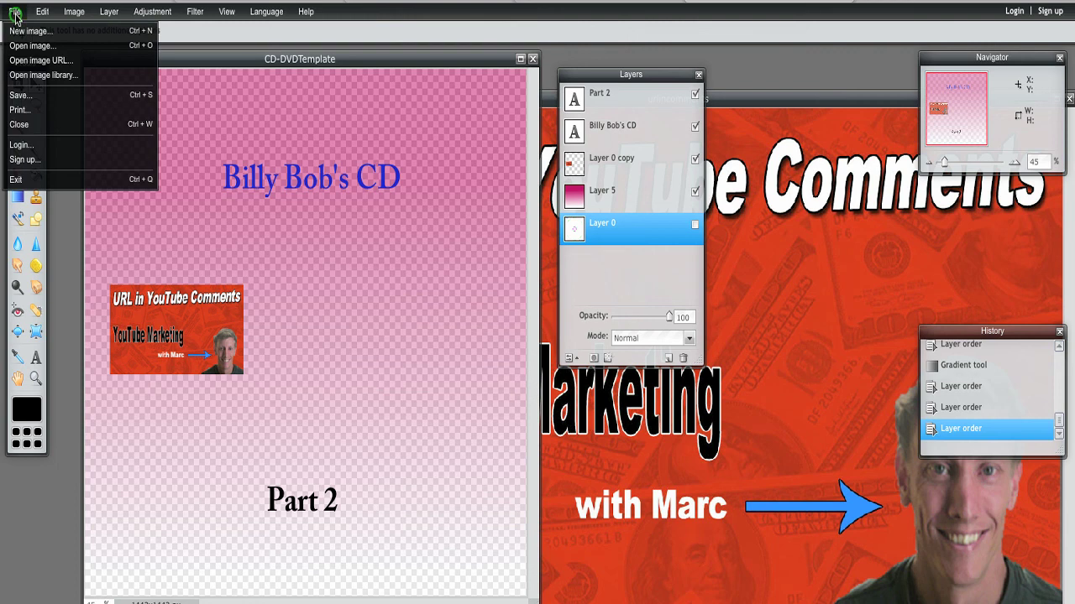
{"action": "left_click", "coordinate": [20, 95]}
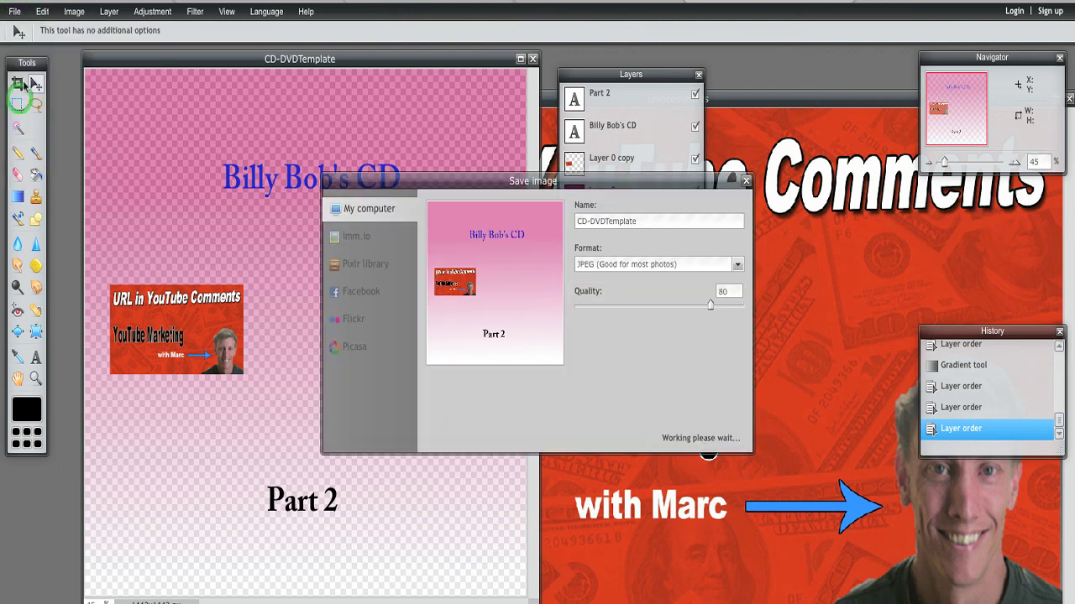
{"action": "left_click_drag", "start_coordinate": [531, 180], "coordinate": [377, 98]}
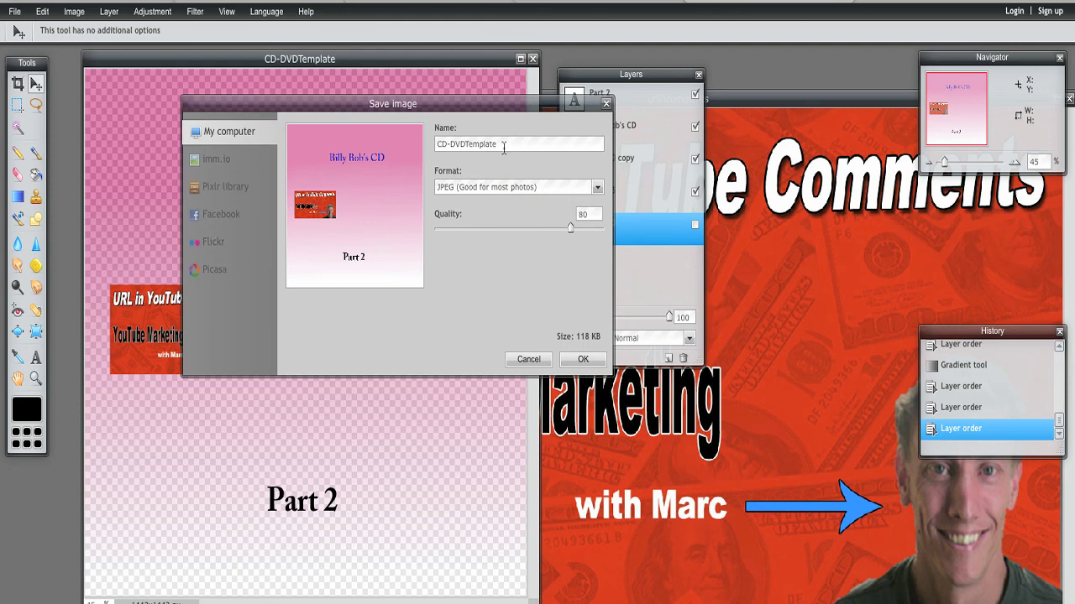
{"action": "left_click_drag", "start_coordinate": [497, 144], "coordinate": [409, 153]}
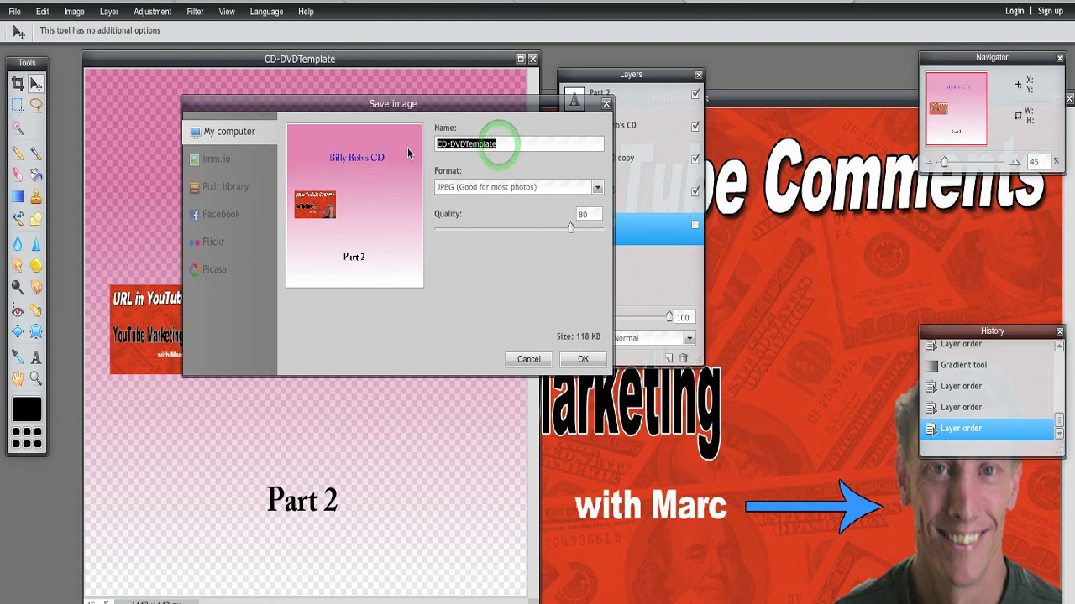
{"action": "type", "text": "BillybobsCD"}
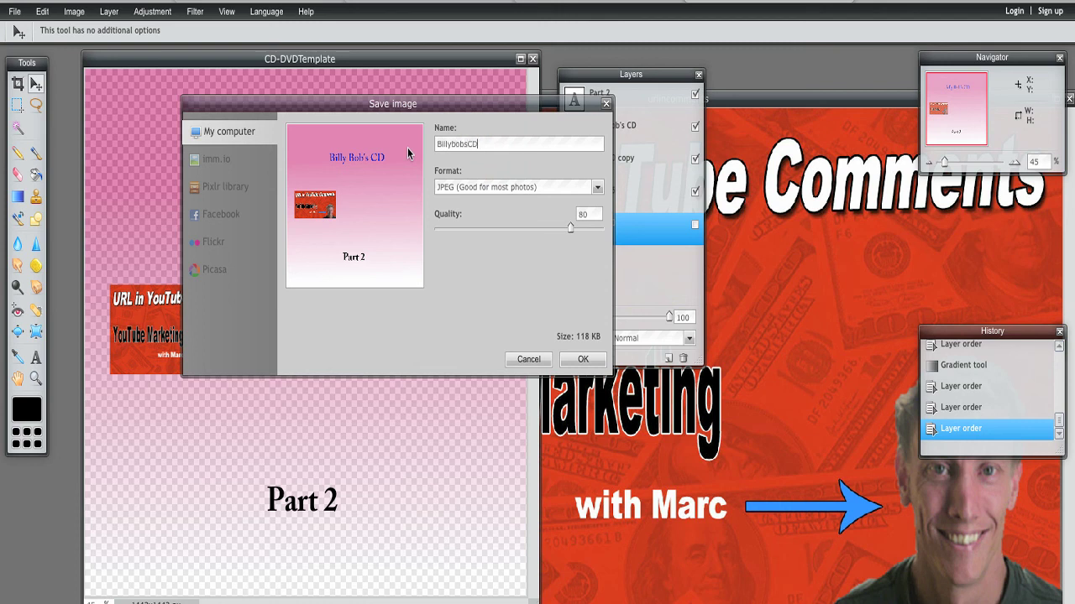
{"action": "left_click", "coordinate": [598, 187]}
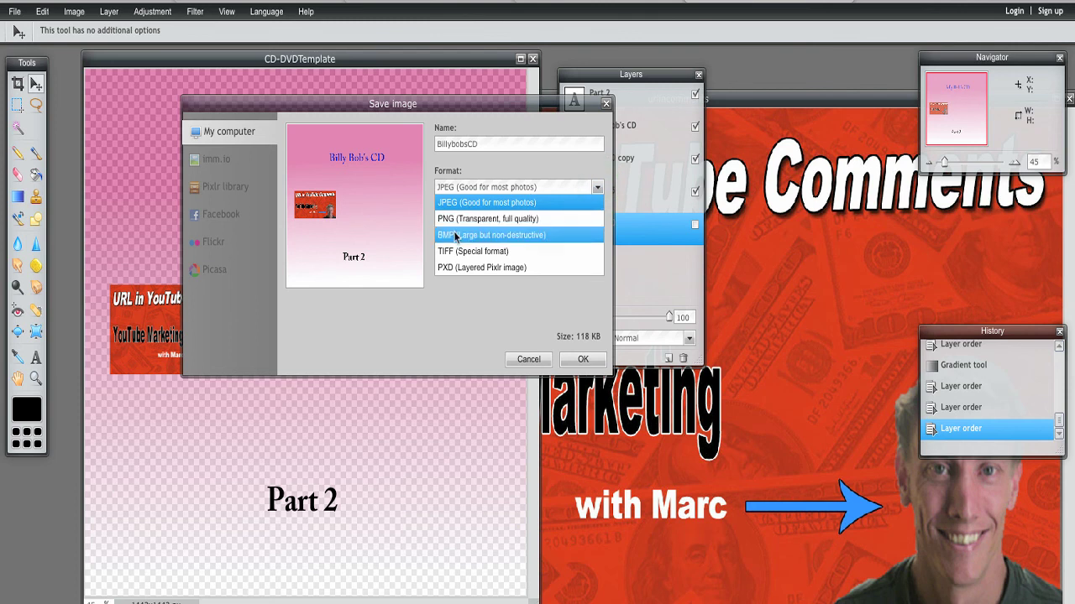
{"action": "left_click", "coordinate": [530, 203]}
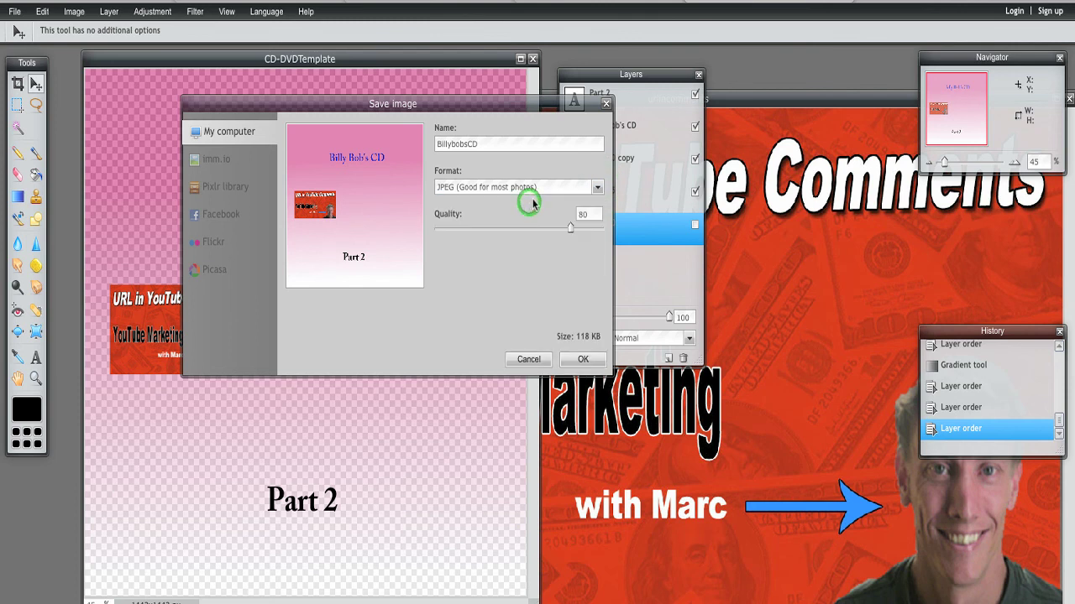
{"action": "left_click_drag", "start_coordinate": [570, 227], "coordinate": [569, 226]}
{"action": "left_click", "coordinate": [583, 360]}
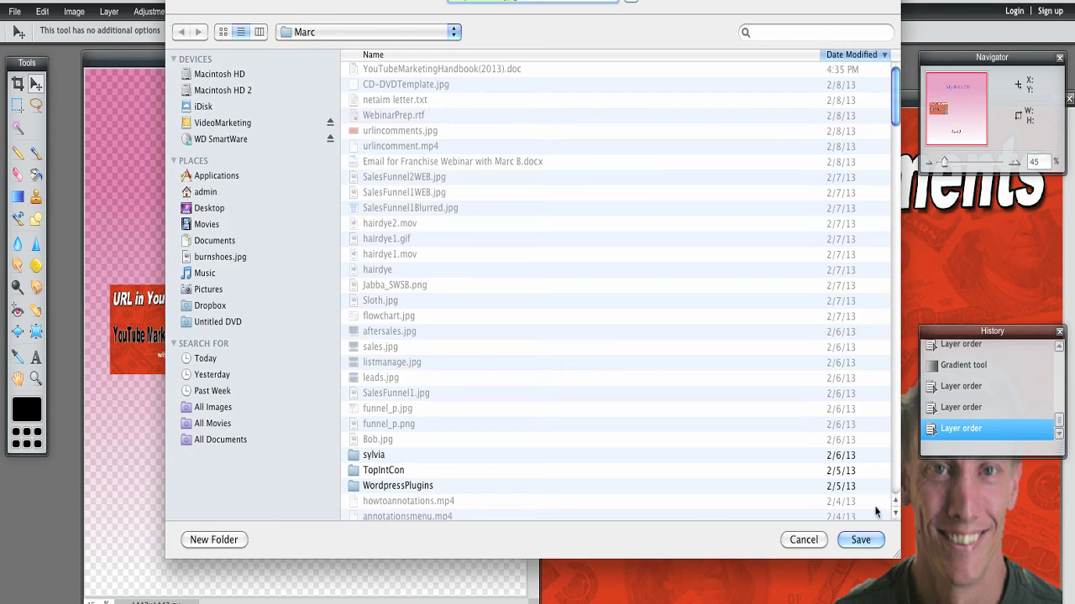
{"action": "left_click", "coordinate": [859, 540]}
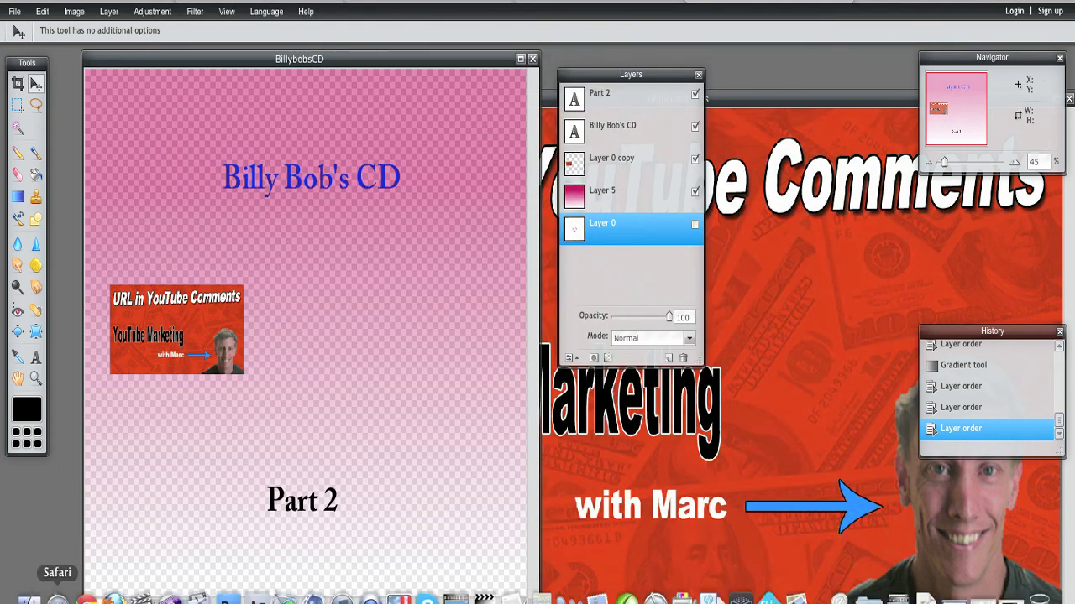
{"action": "left_click", "coordinate": [32, 597]}
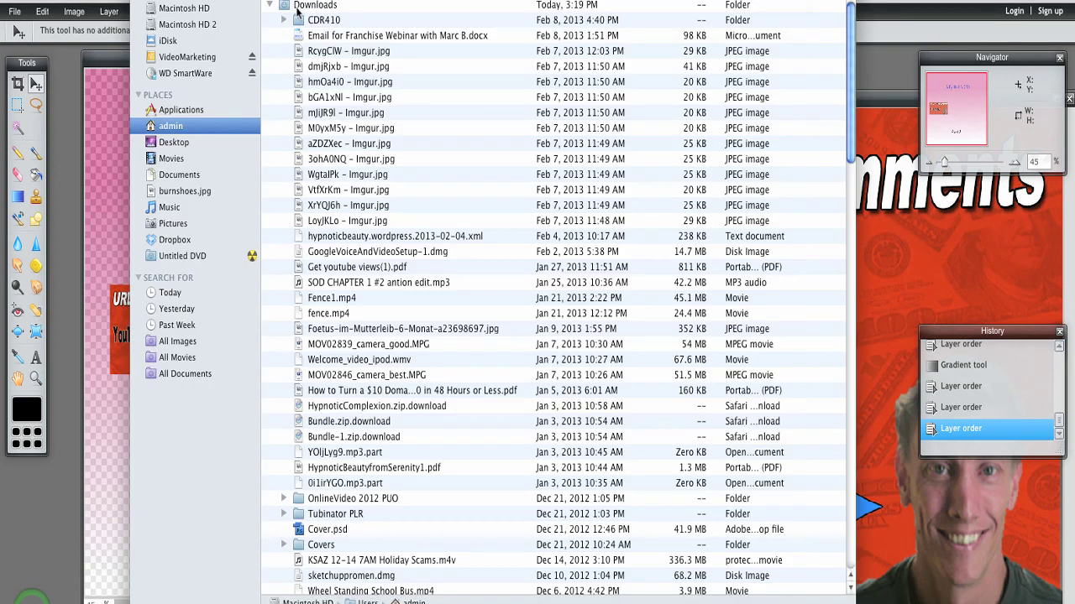
{"action": "left_click", "coordinate": [202, 25]}
{"action": "left_click", "coordinate": [319, 22]}
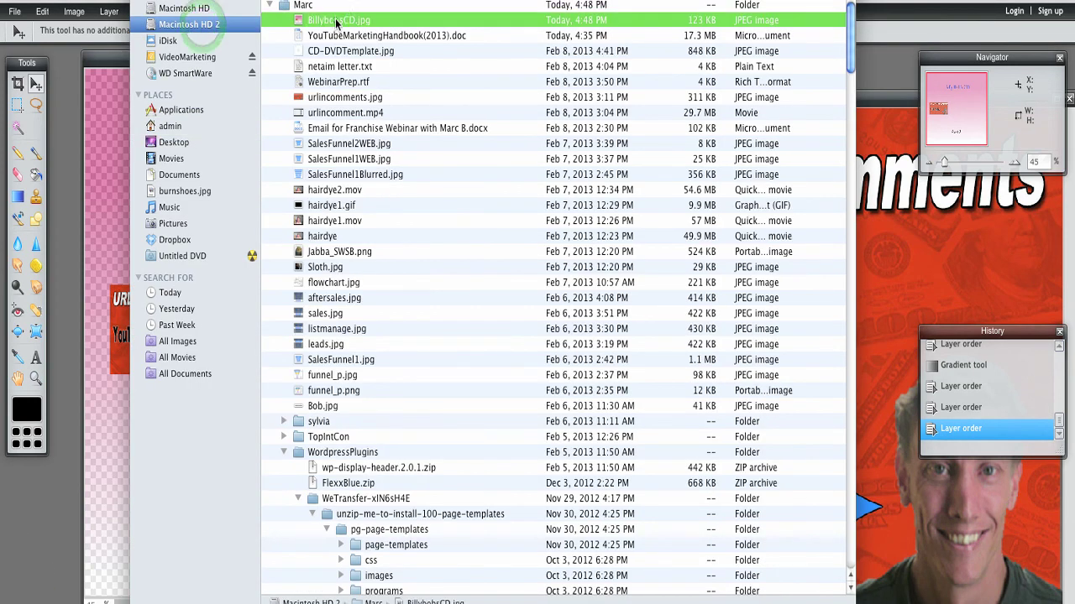
{"action": "double_click", "coordinate": [300, 23]}
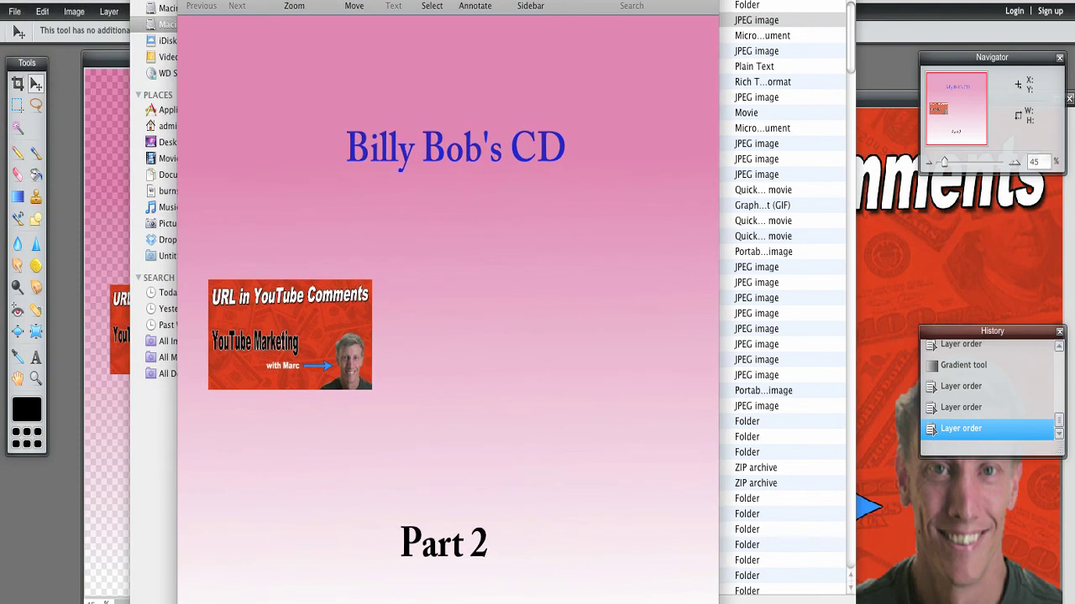
{"action": "key", "text": "super+w"}
{"action": "key", "text": "super+w"}
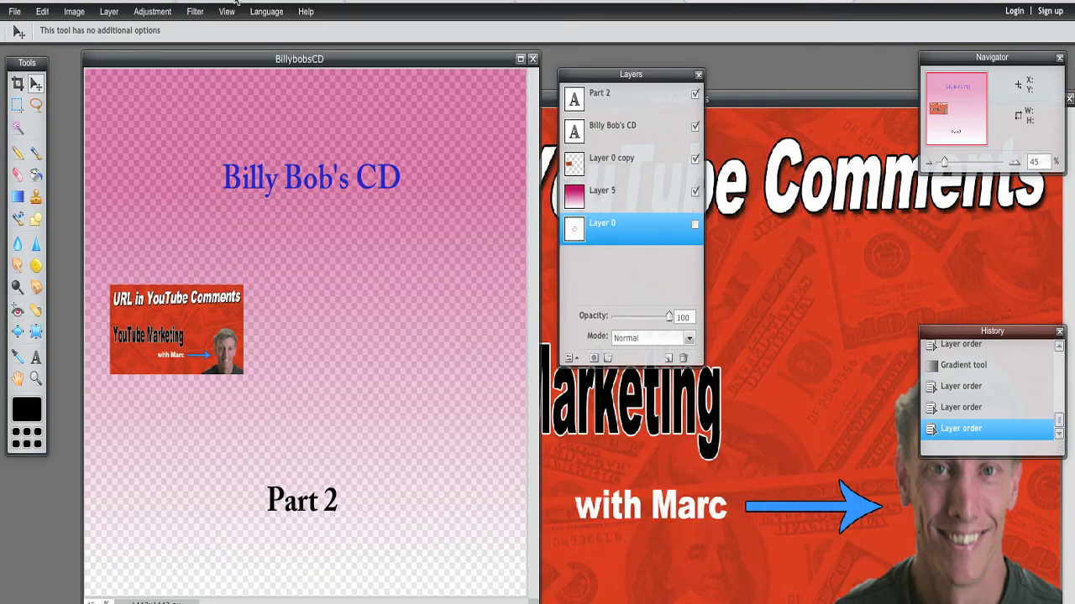